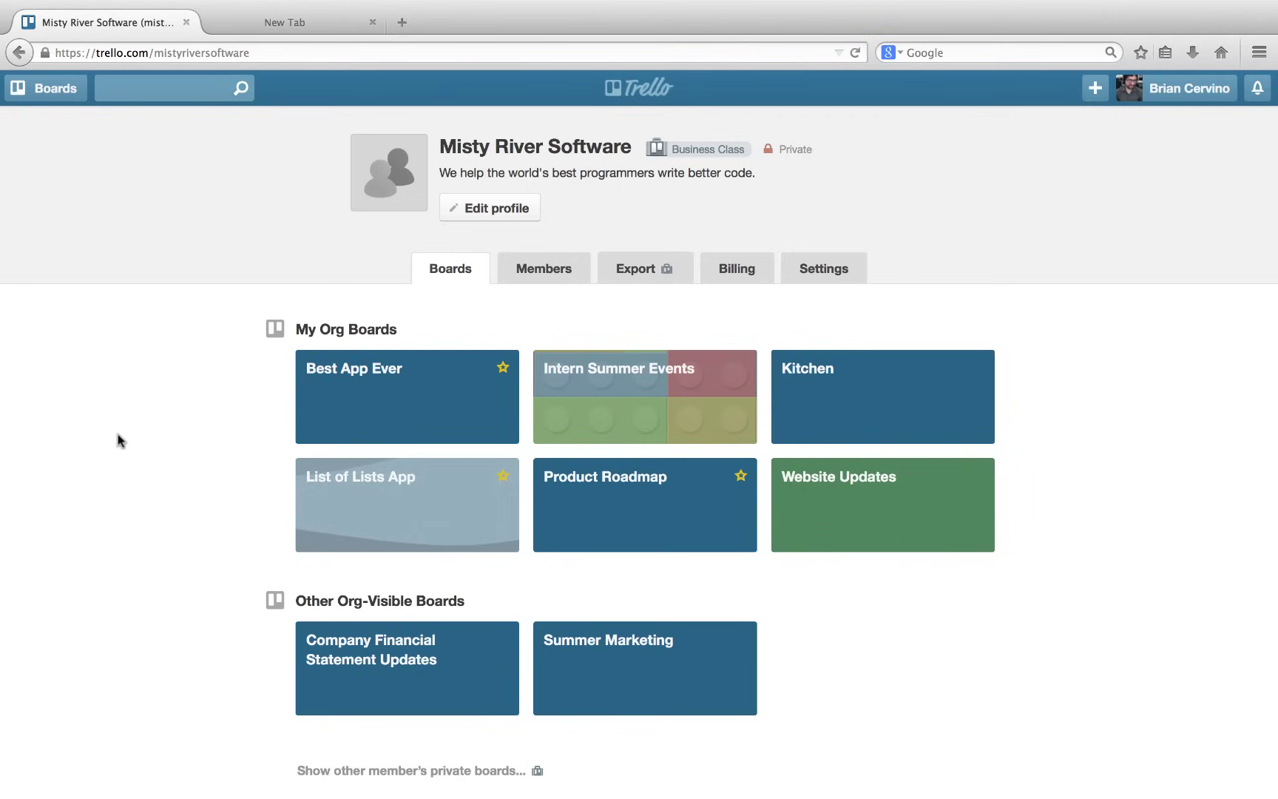
Open the Best App Ever board from the My Org Boards tiles.
{"action": "left_click", "coordinate": [368, 409]}
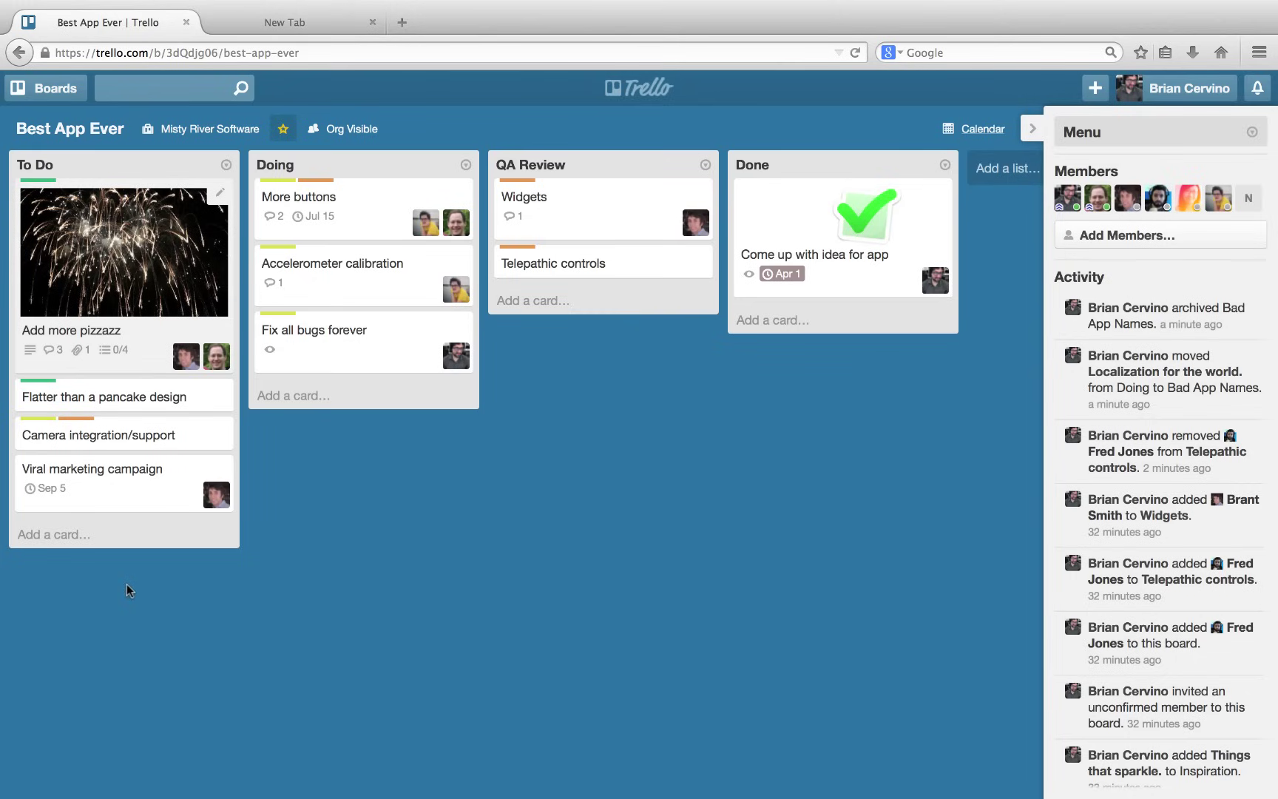
Add a Localization card to To Do and retitle it 'Localization for the world.'.
{"action": "left_click", "coordinate": [61, 538]}
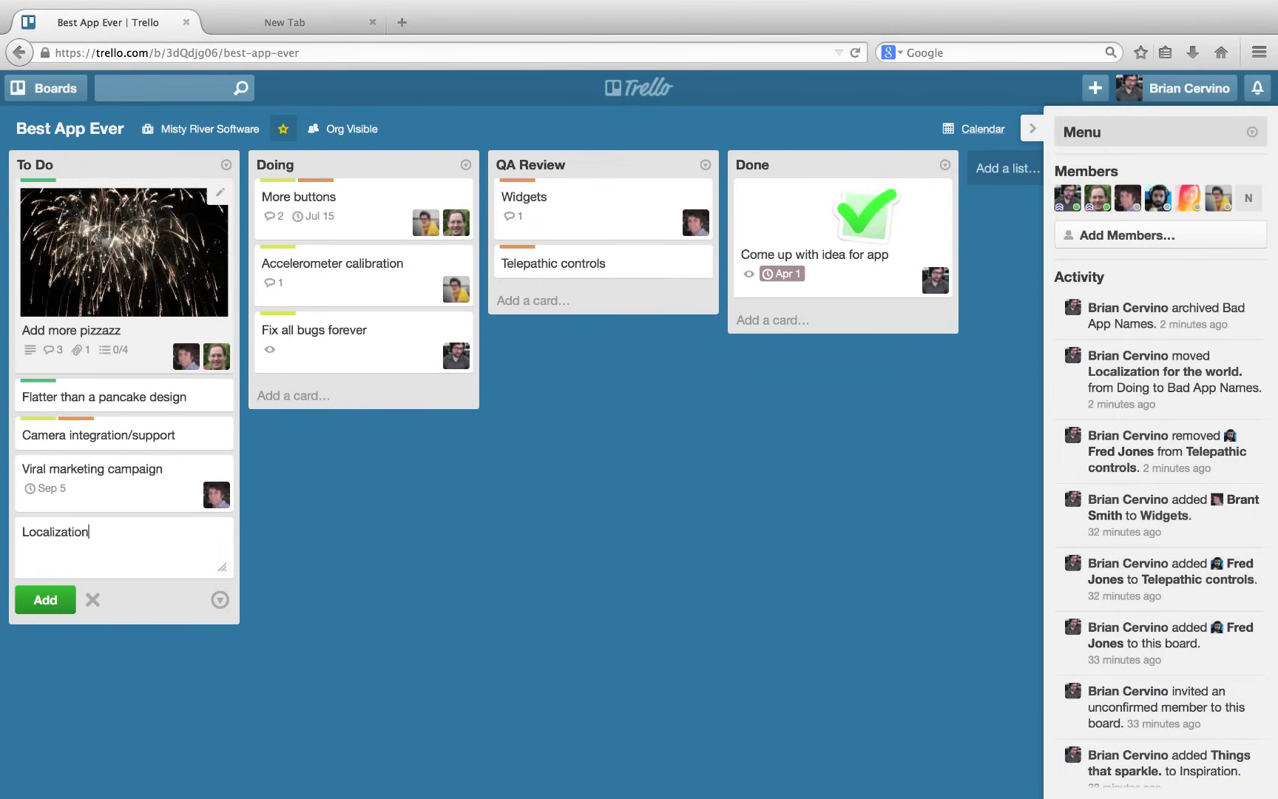
{"action": "key", "text": "Return"}
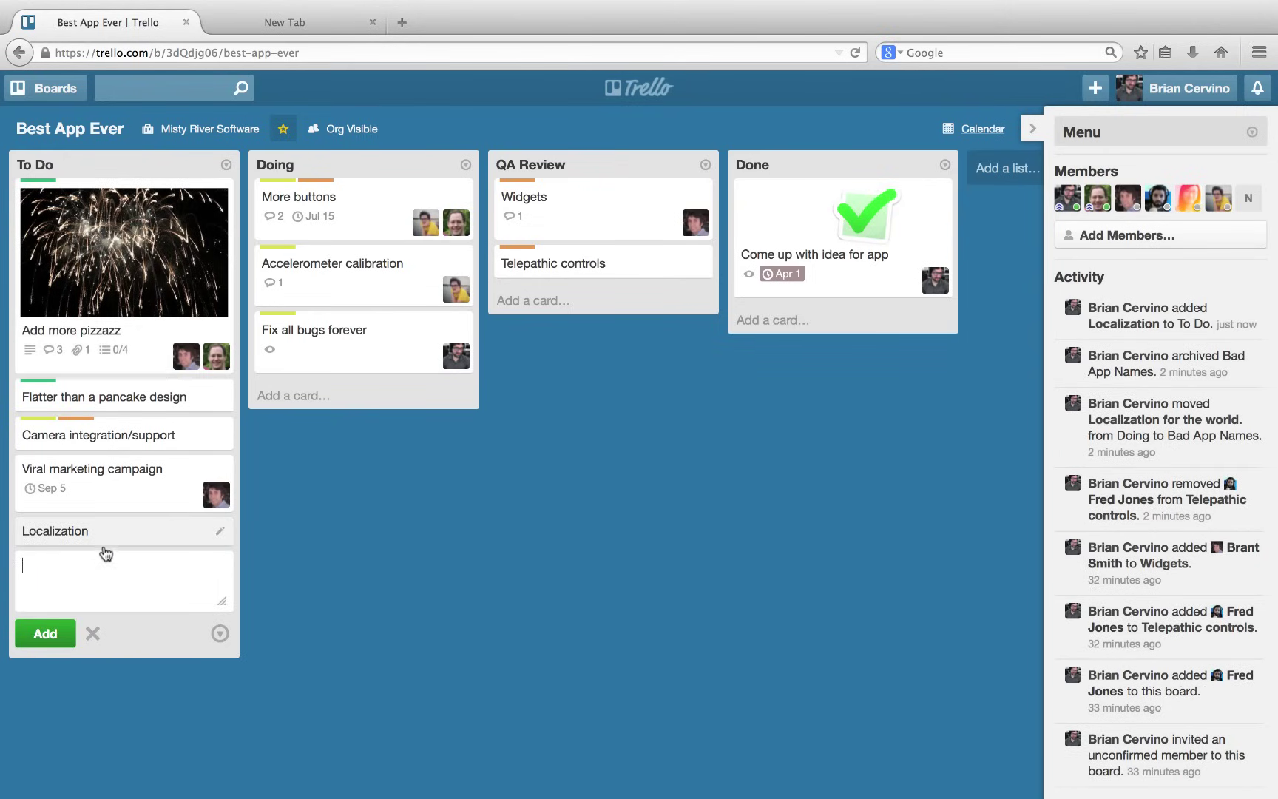
{"action": "left_click", "coordinate": [103, 534]}
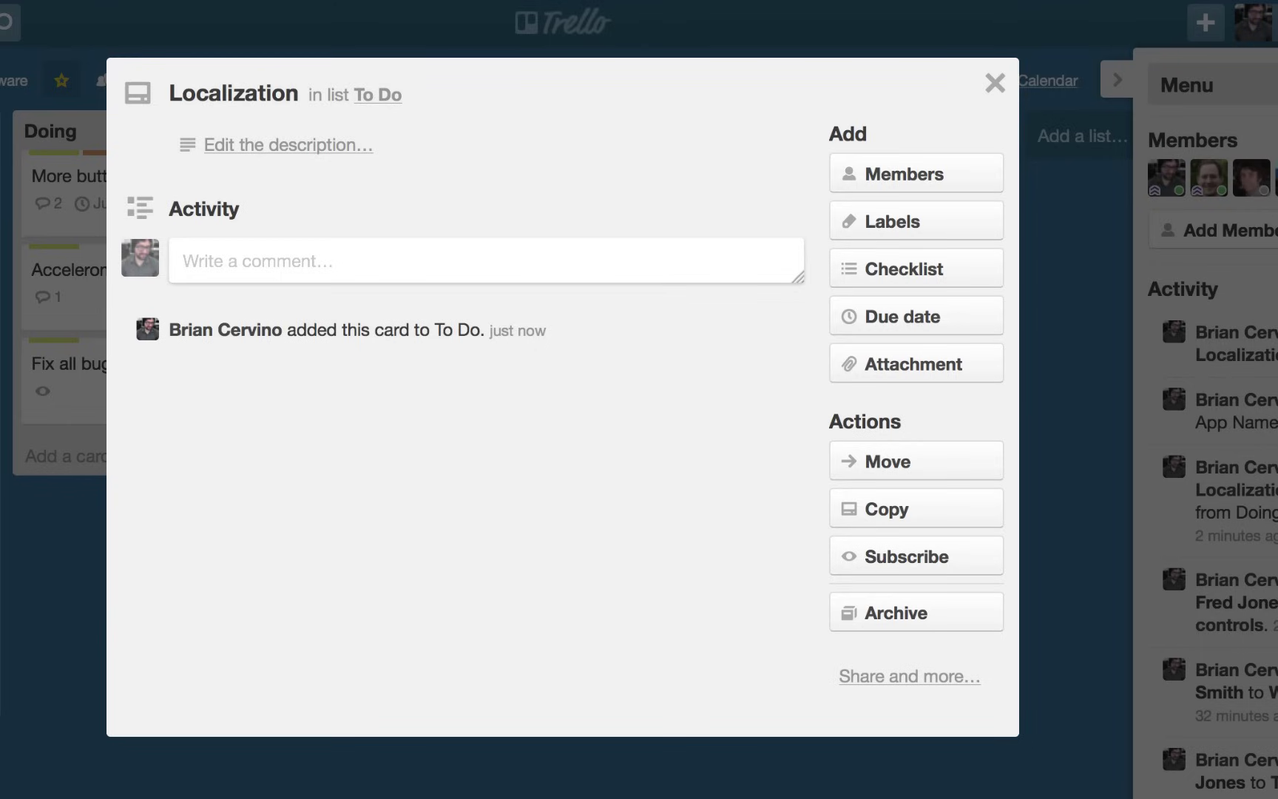
{"action": "left_click", "coordinate": [257, 94]}
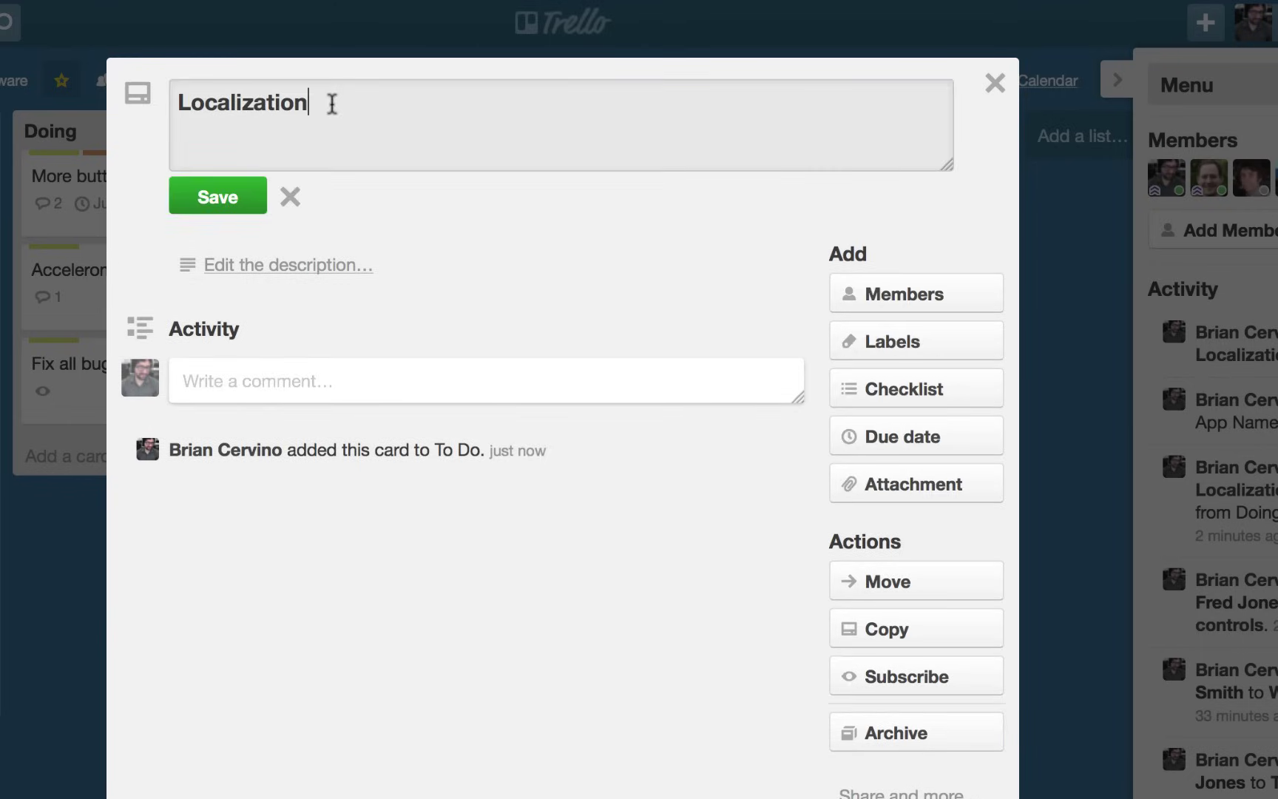
{"action": "type", "text": "for the world."}
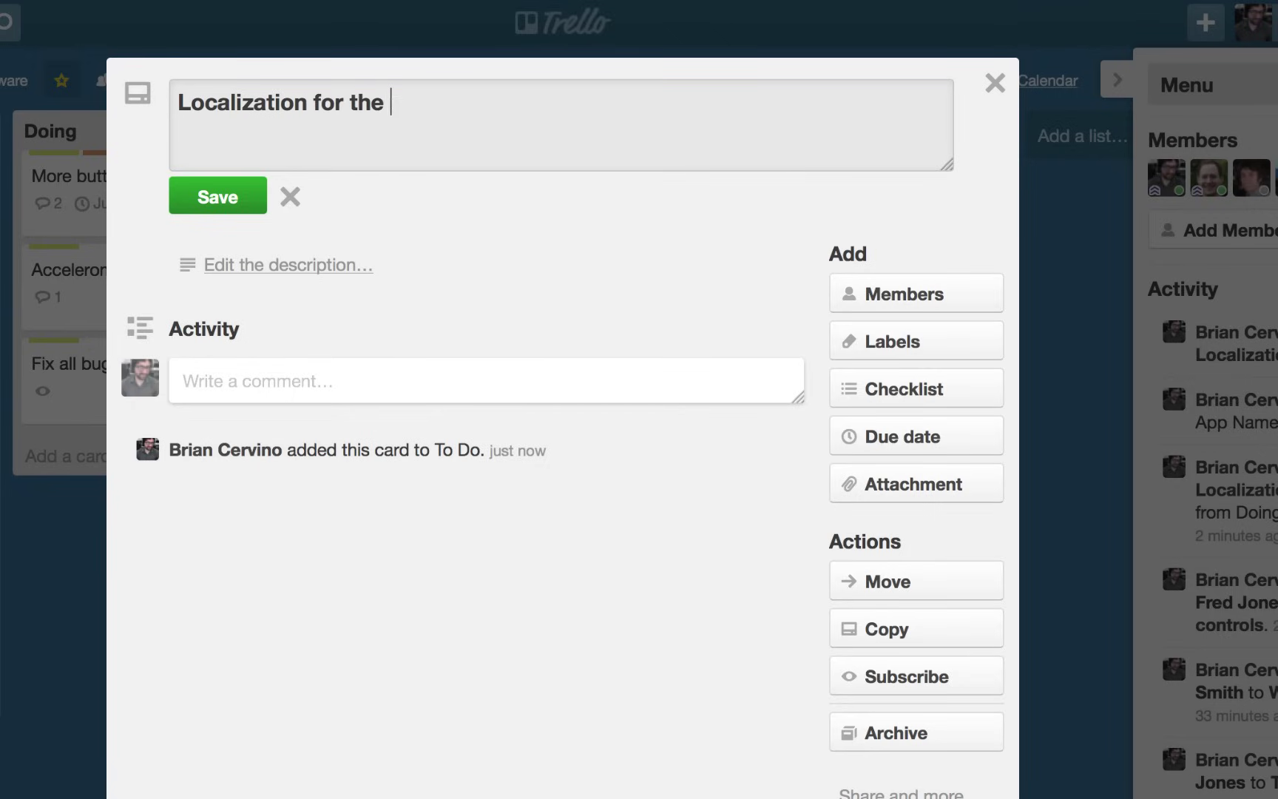
{"action": "left_click", "coordinate": [207, 205]}
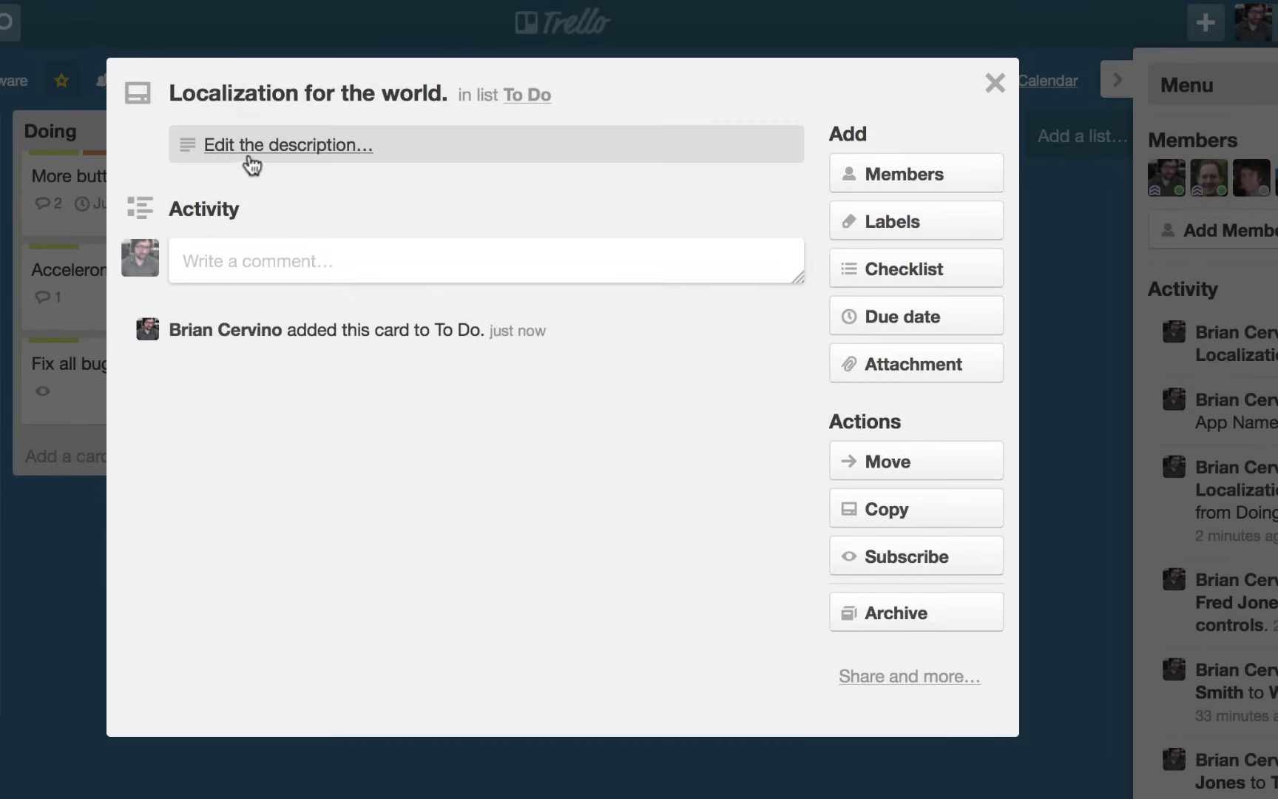
Give the card the description 'This is going to be huge!'.
{"action": "left_click", "coordinate": [249, 149]}
{"action": "type", "text": "This is going to be huge"}
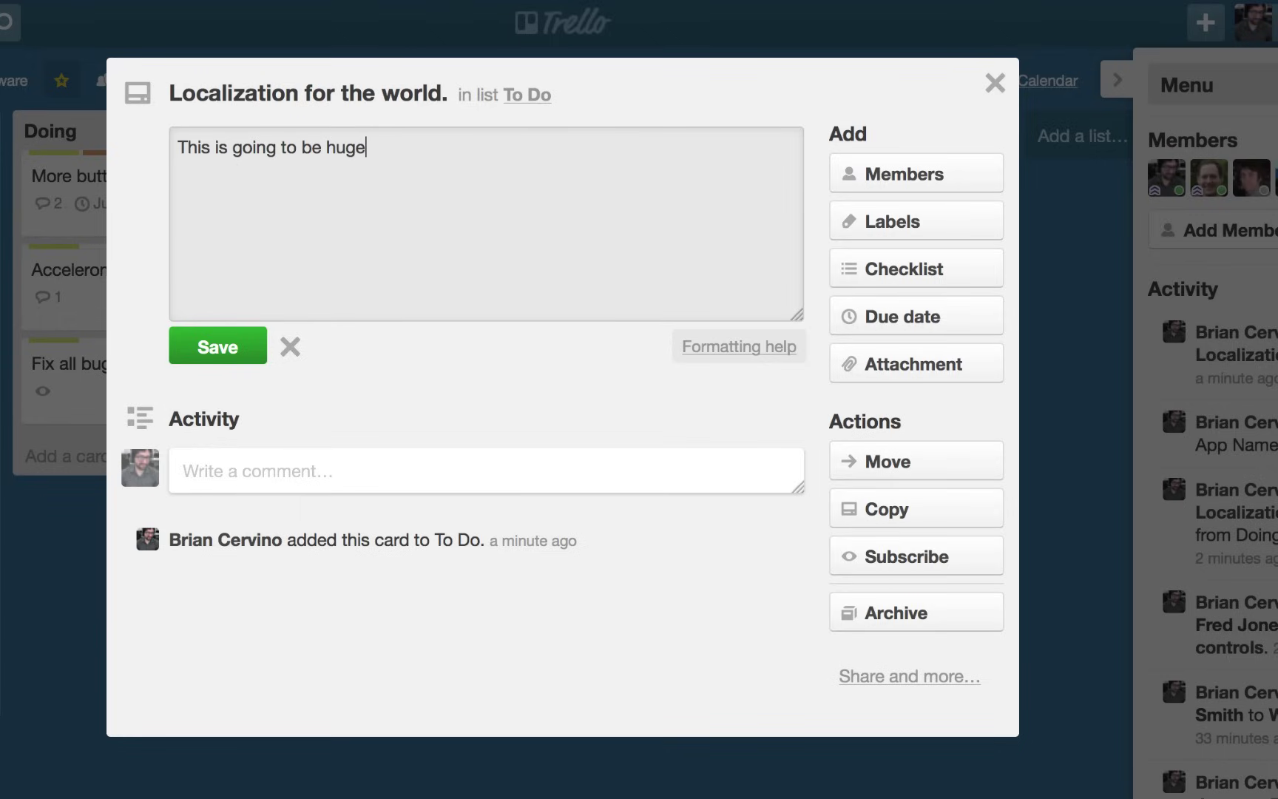
{"action": "left_click", "coordinate": [215, 352]}
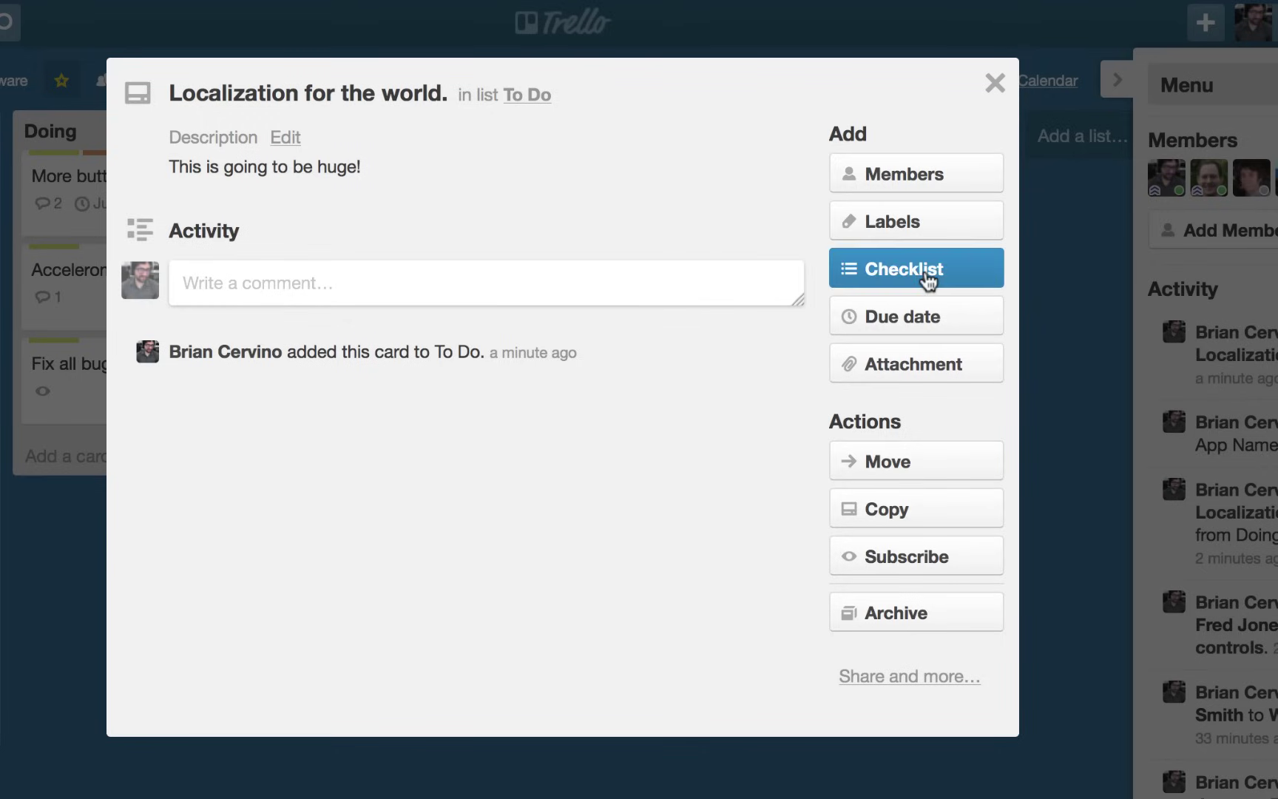
Add a Languages checklist with items Elvish, Klingon and Huttese.
{"action": "left_click", "coordinate": [925, 280]}
{"action": "type", "text": "Languages"}
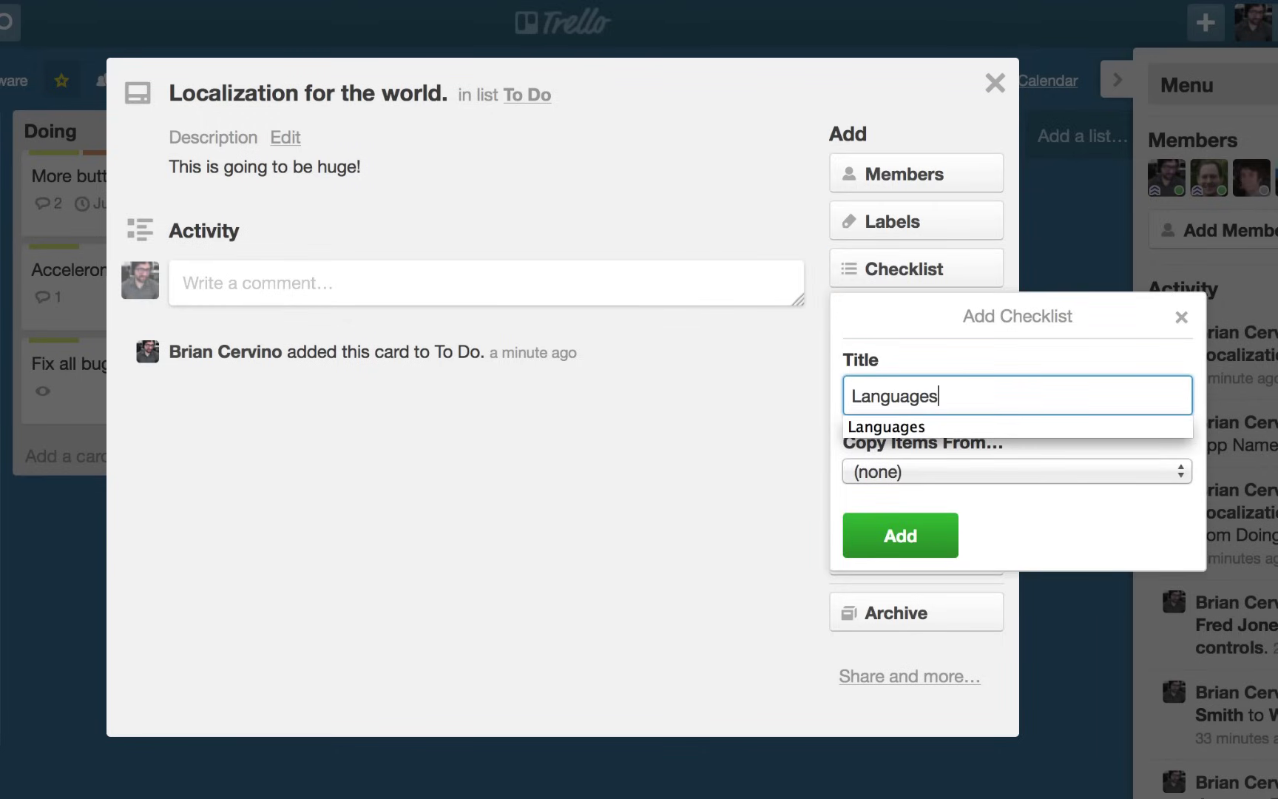
{"action": "key", "text": "Return"}
{"action": "type", "text": "Elvish"}
{"action": "key", "text": "Return"}
{"action": "type", "text": "Klingon"}
{"action": "key", "text": "Return"}
{"action": "type", "text": "Huttese"}
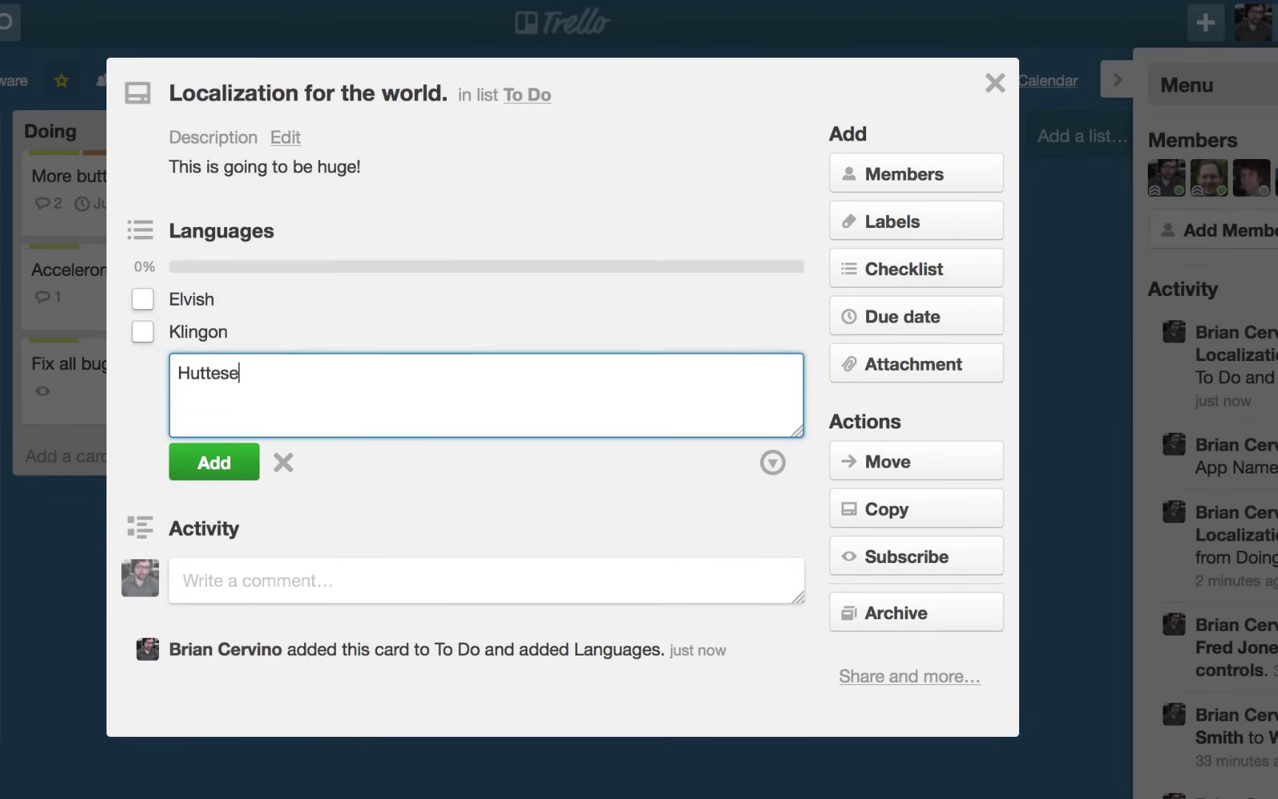
{"action": "key", "text": "Return"}
{"action": "key", "text": "Escape"}
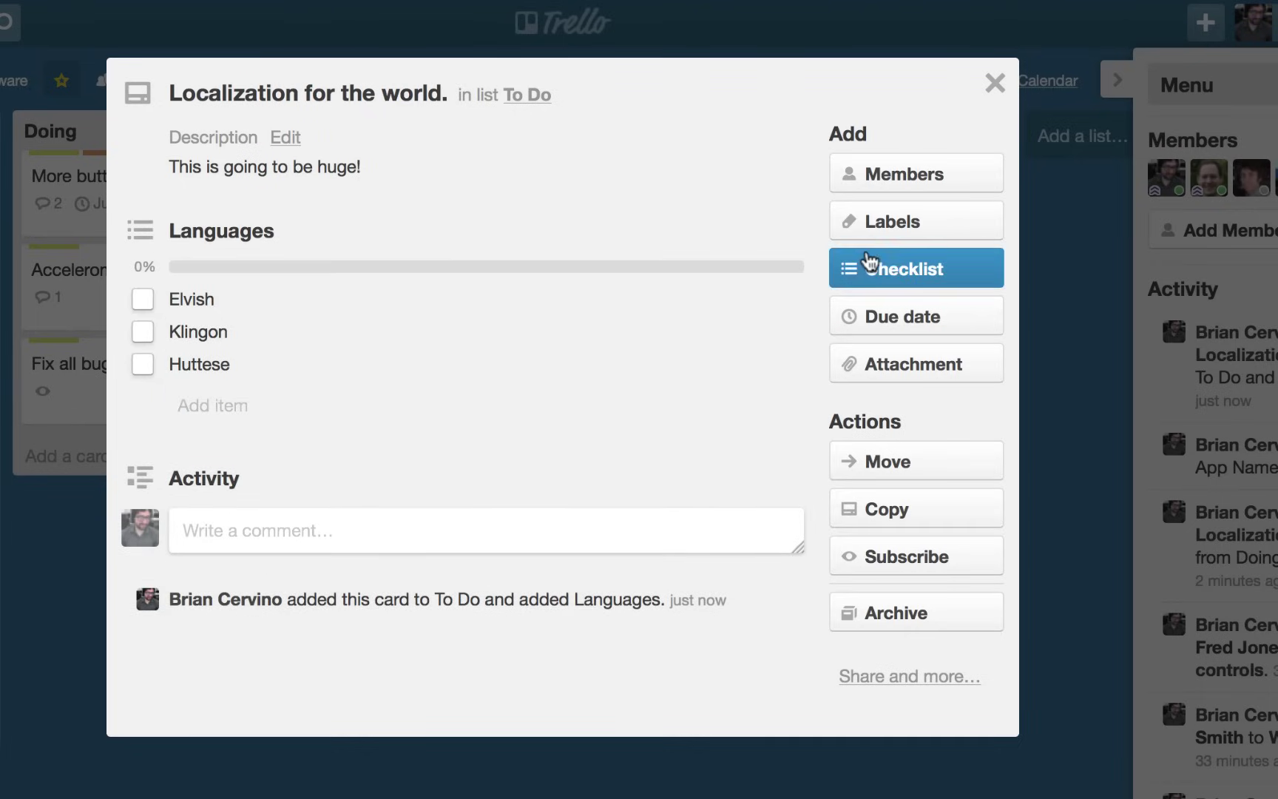
Assign two team members to the card.
{"action": "left_click", "coordinate": [873, 186]}
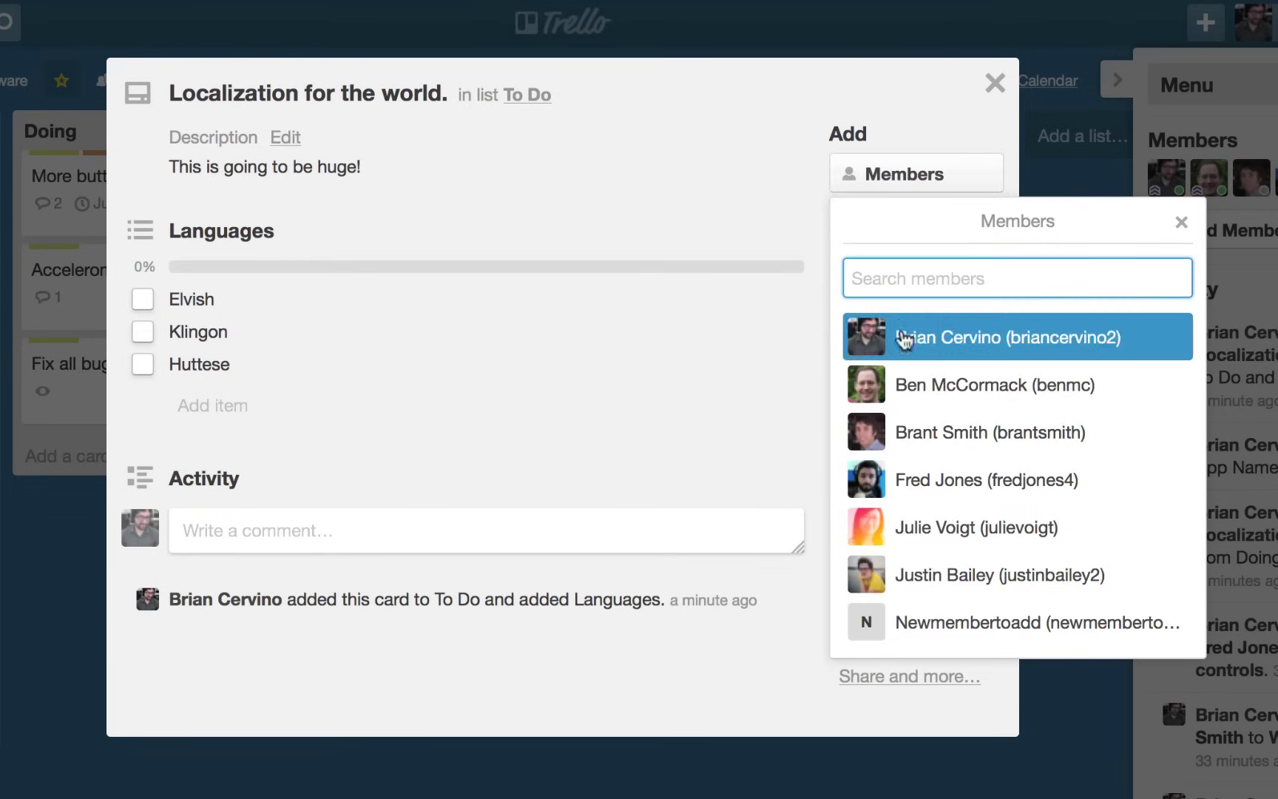
{"action": "left_click", "coordinate": [917, 389]}
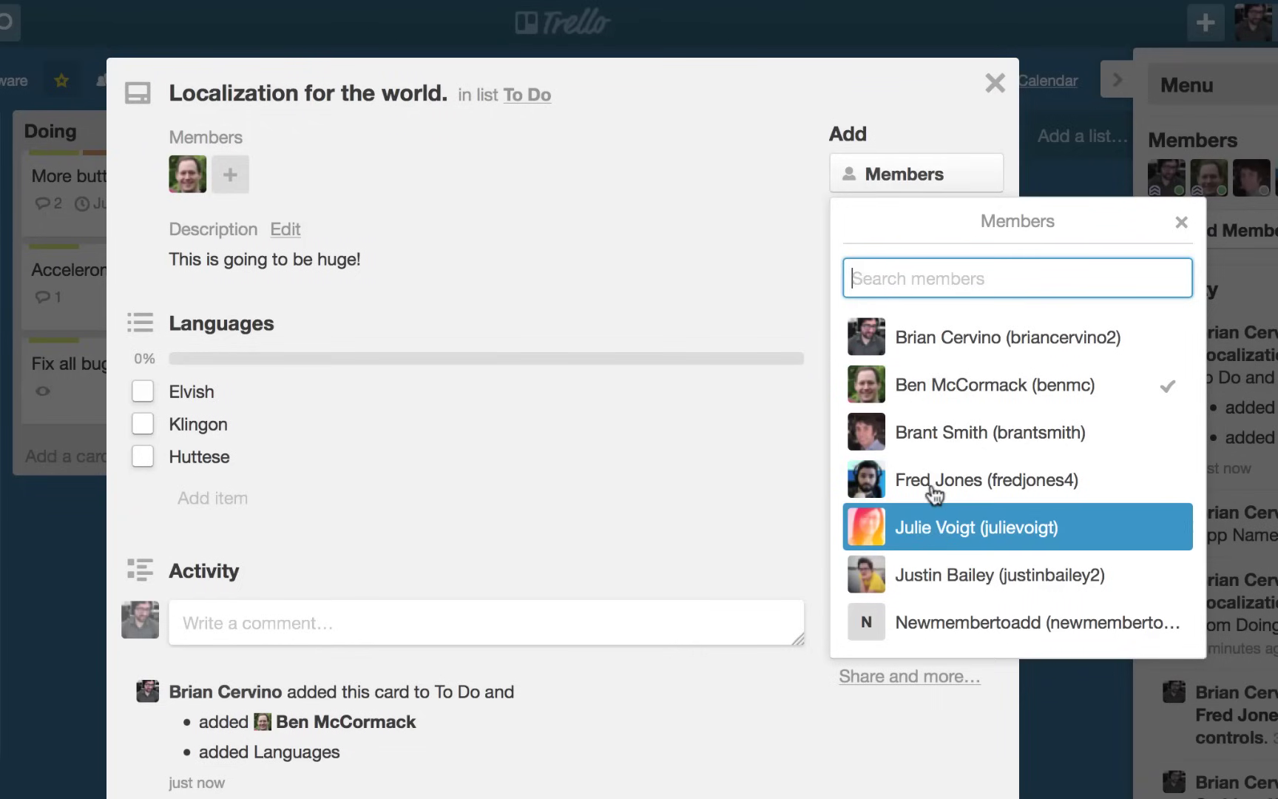
{"action": "left_click", "coordinate": [932, 531]}
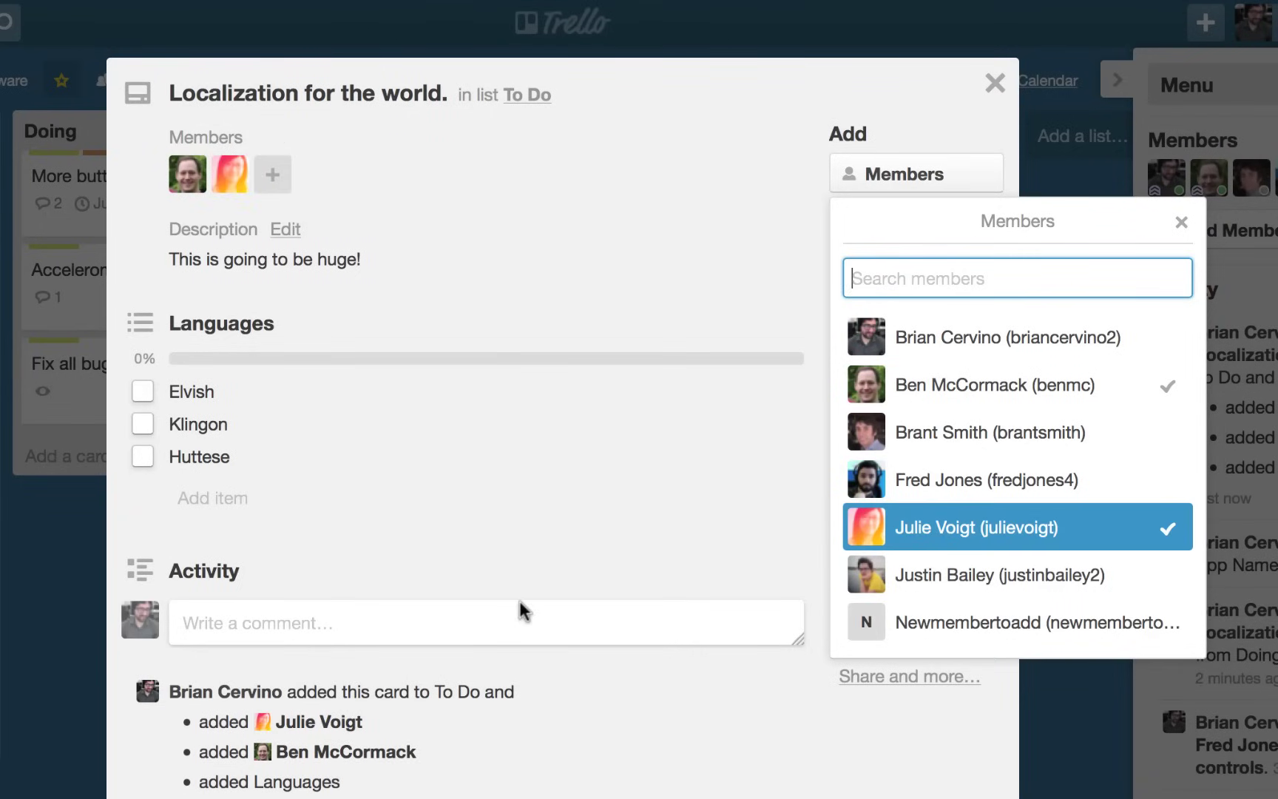
{"action": "left_click", "coordinate": [542, 573]}
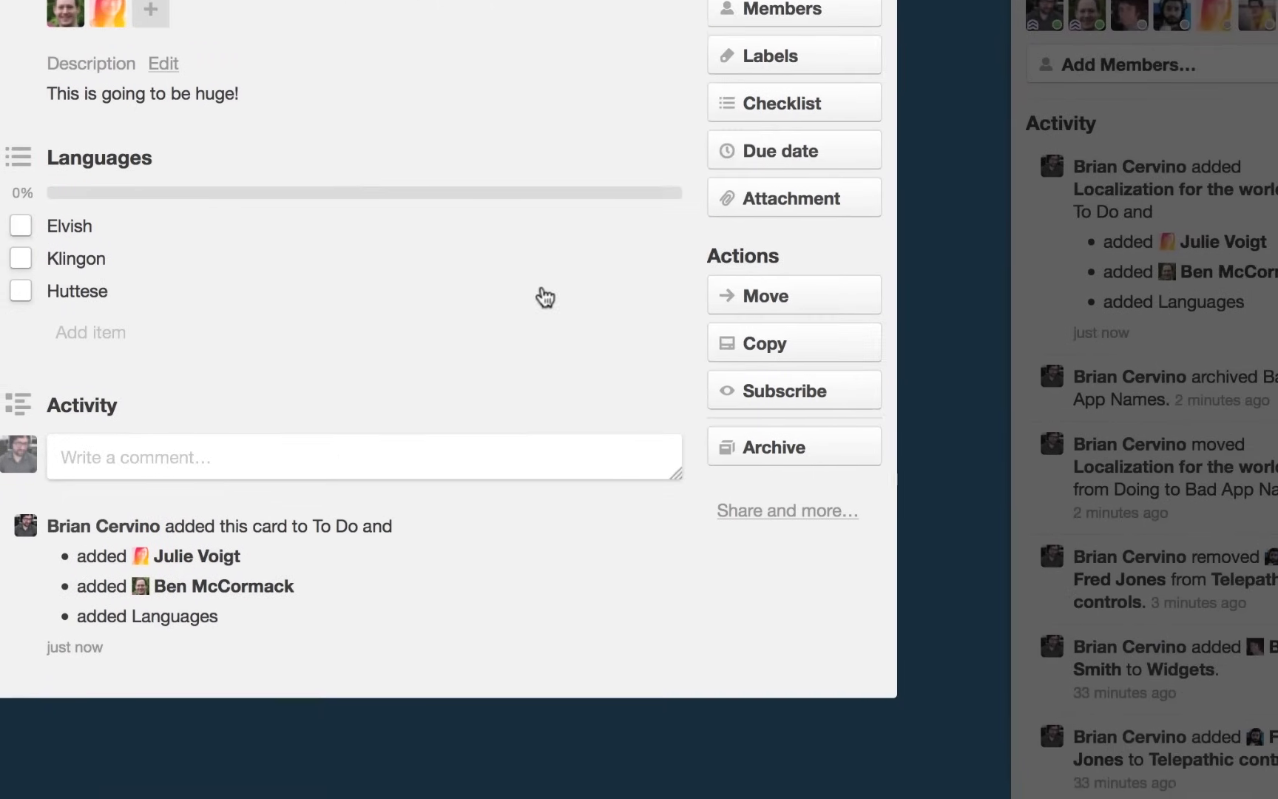
Set the card's due date to Aug 12 at 12:00 PM.
{"action": "left_click", "coordinate": [791, 154]}
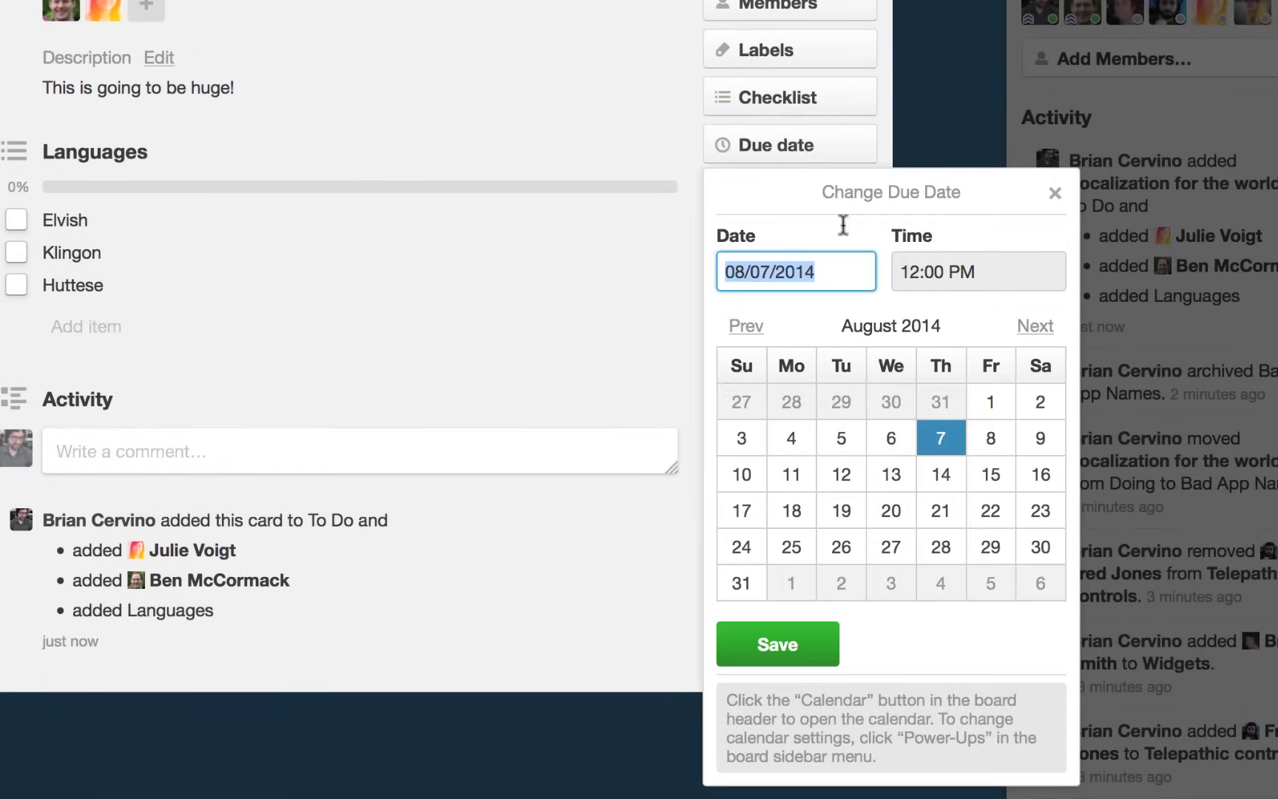
{"action": "left_click", "coordinate": [840, 475]}
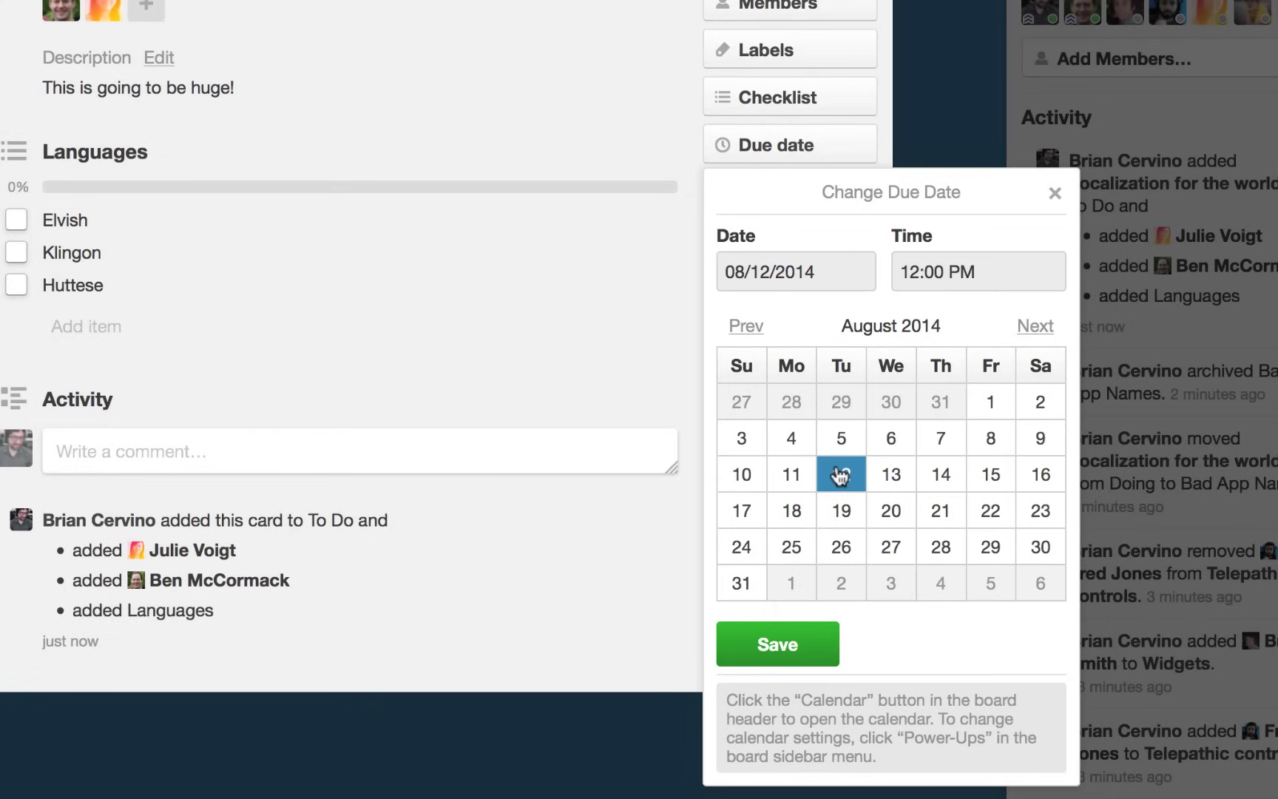
{"action": "left_click", "coordinate": [806, 657]}
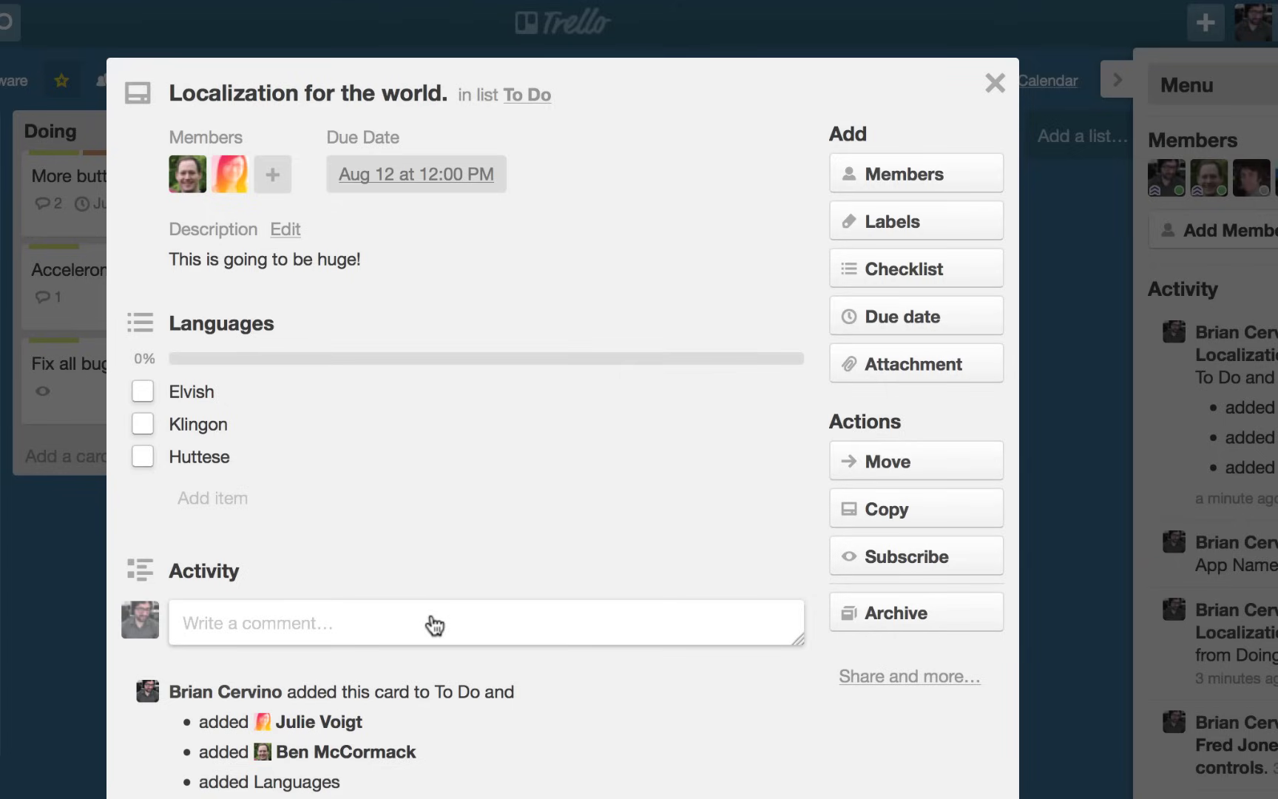
Apply the Functionality label to the card.
{"action": "left_click", "coordinate": [902, 230]}
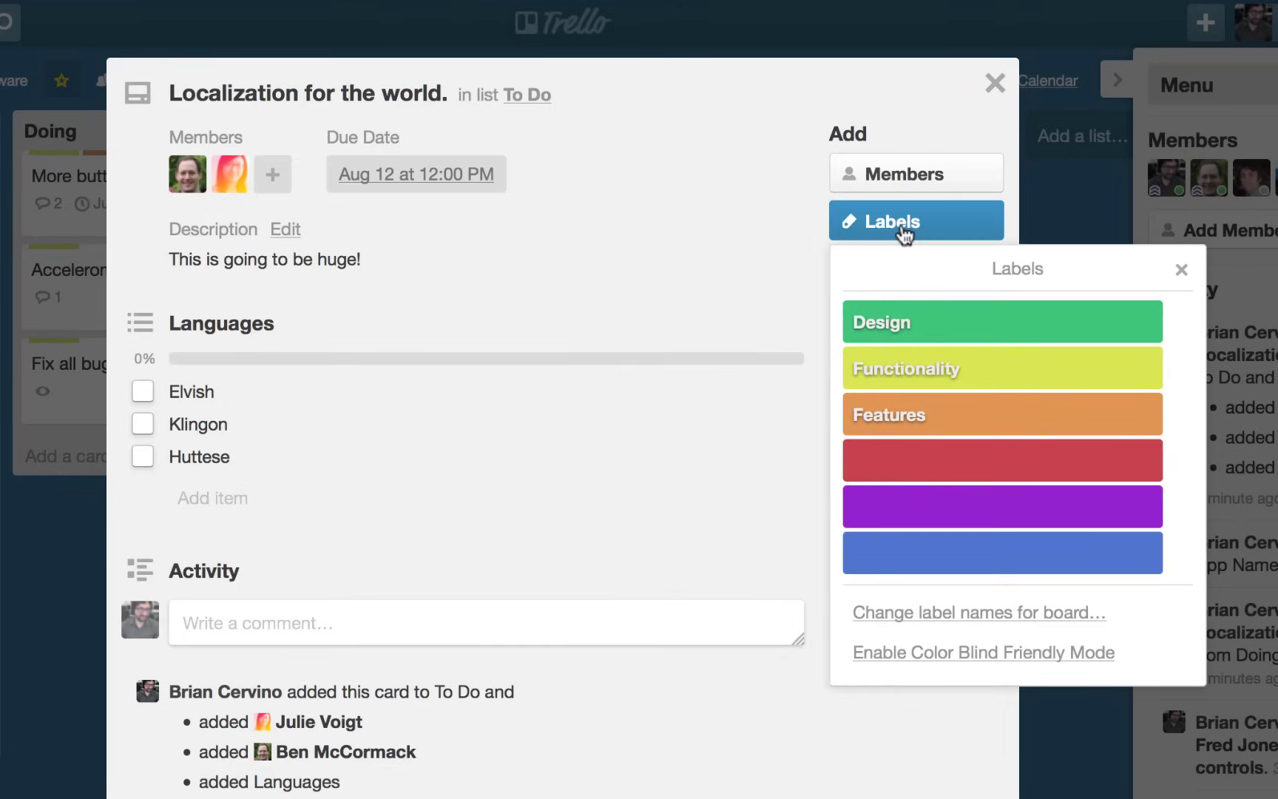
{"action": "left_click", "coordinate": [1043, 369]}
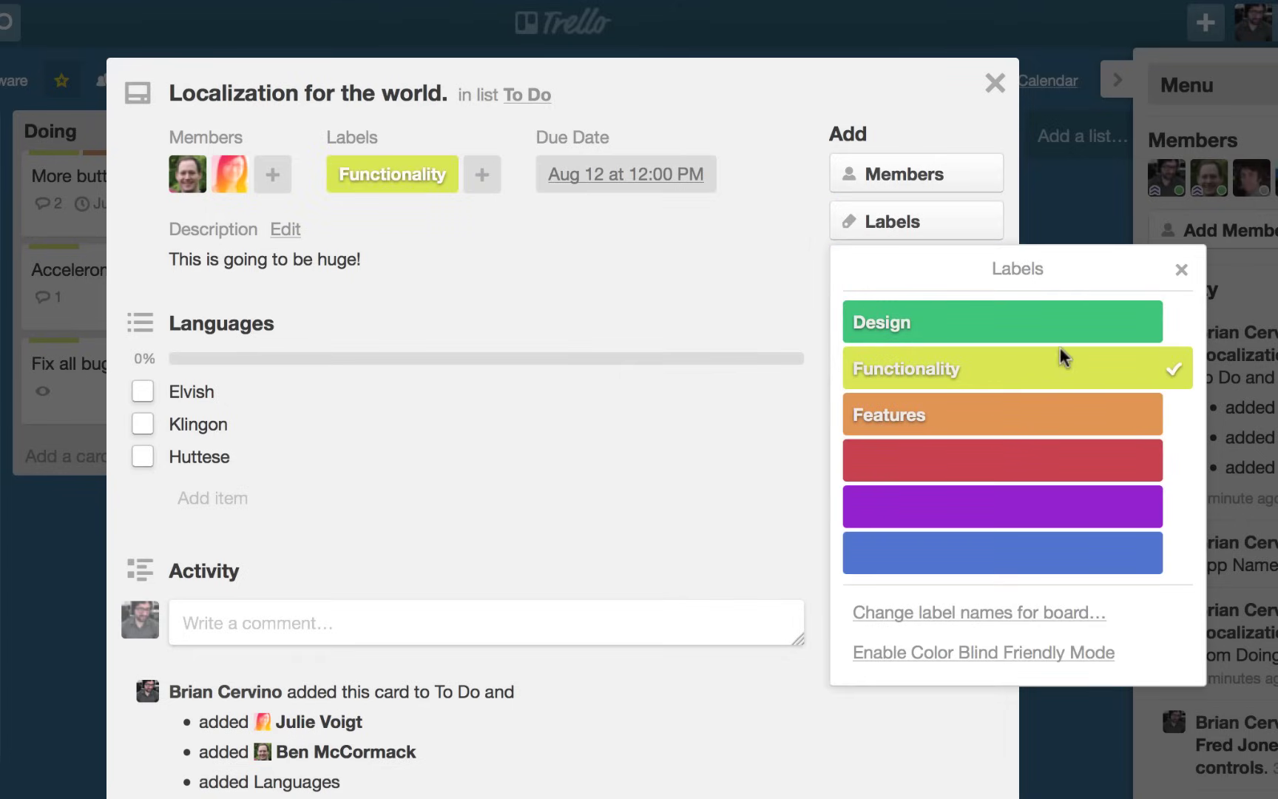
{"action": "left_click", "coordinate": [1178, 271]}
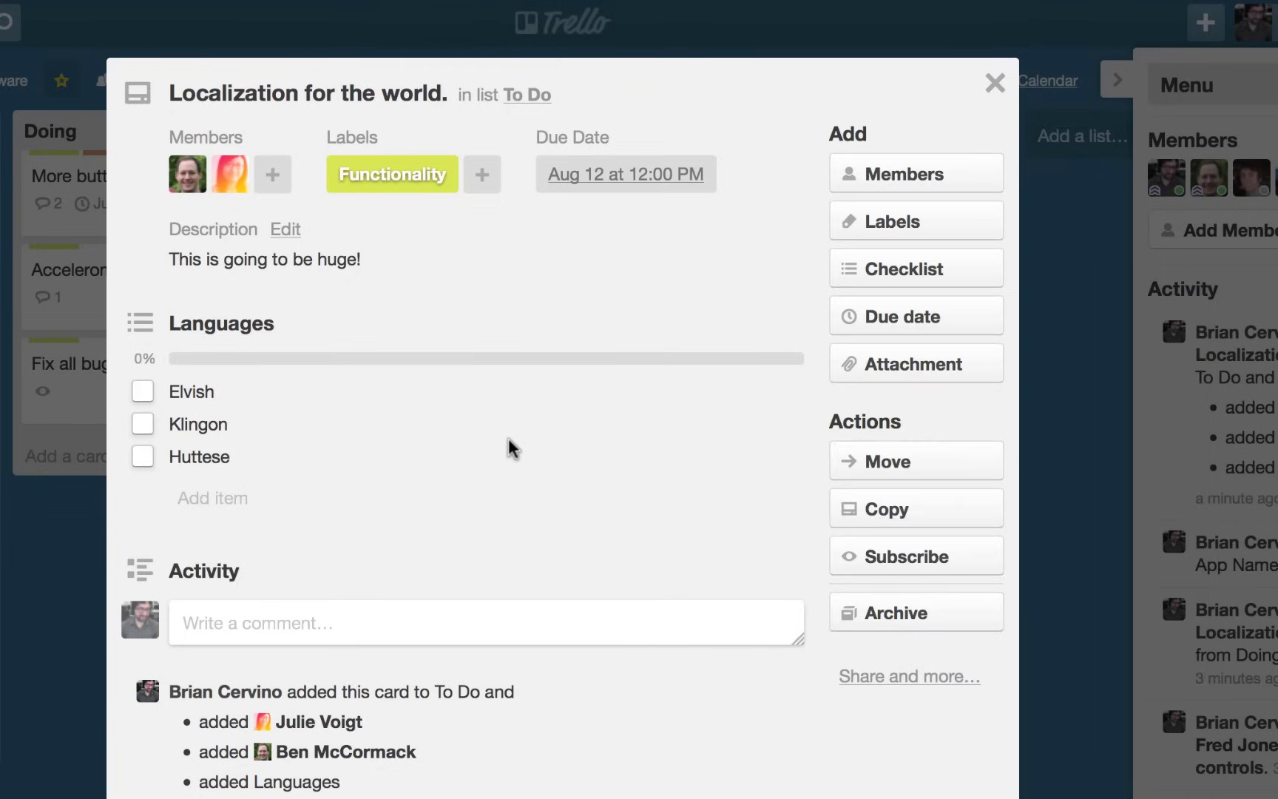
{"action": "scroll", "coordinate": [510, 433], "scroll_direction": "down", "scroll_amount": 1}
{"action": "scroll", "coordinate": [515, 418], "scroll_direction": "down", "scroll_amount": 3}
Post a comment mentioning a teammate asking 'Missing anything?' and subscribe to the card.
{"action": "left_click", "coordinate": [383, 481]}
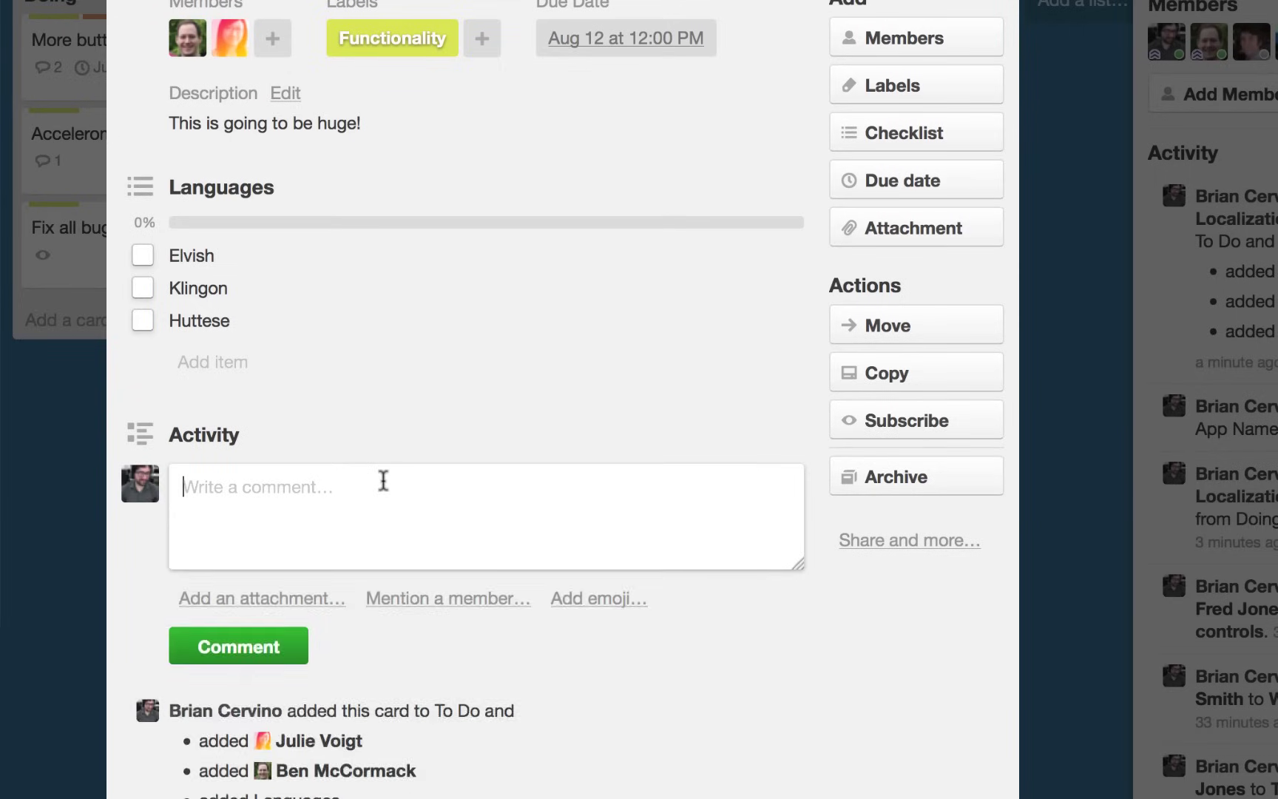
{"action": "type", "text": "@be"}
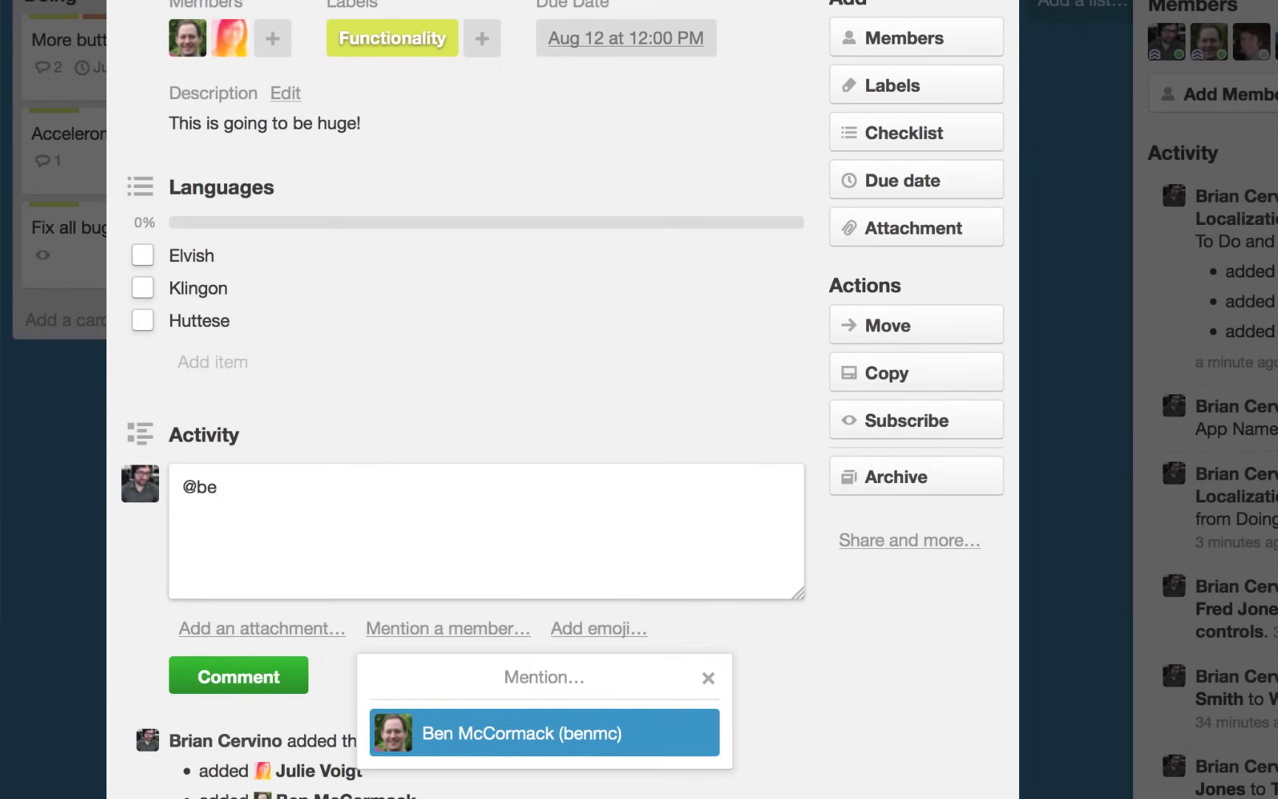
{"action": "key", "text": "Return"}
{"action": "type", "text": "Missing anything"}
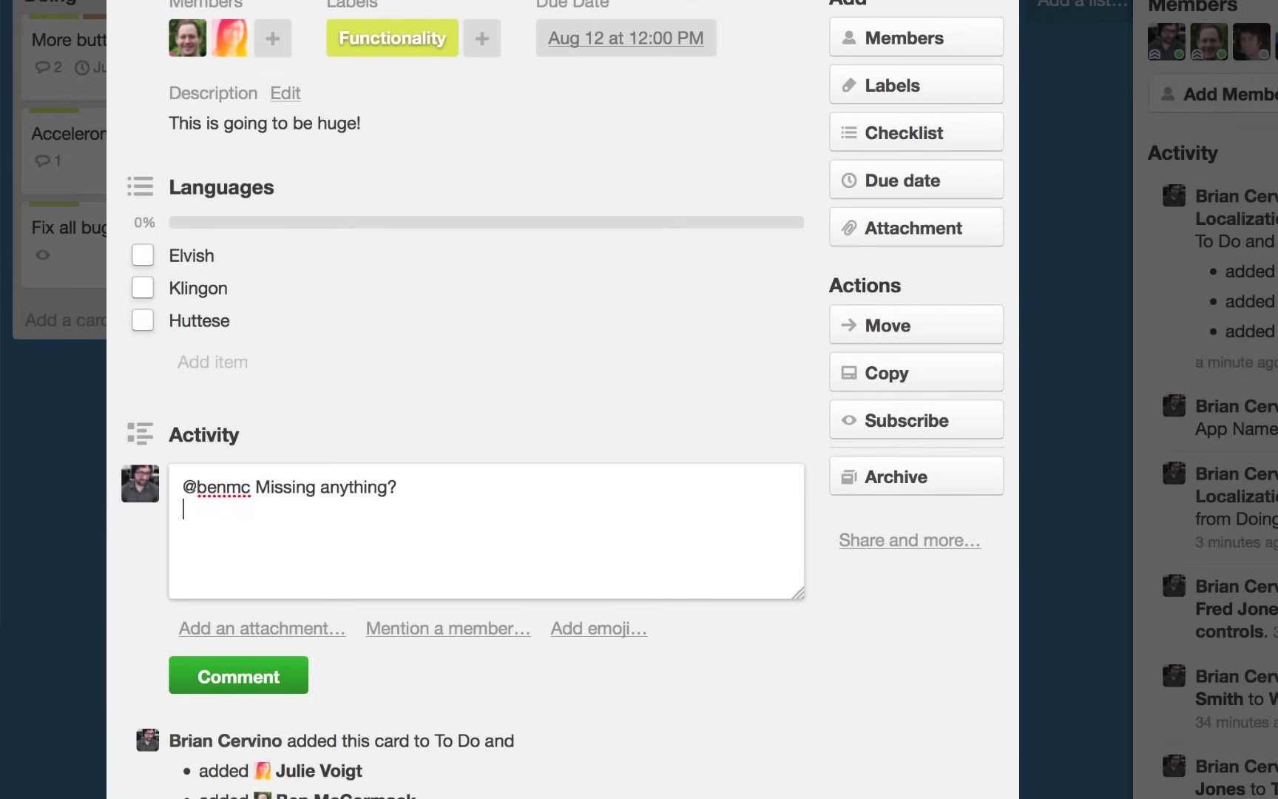
{"action": "type", "text": "?"}
{"action": "left_click", "coordinate": [273, 676]}
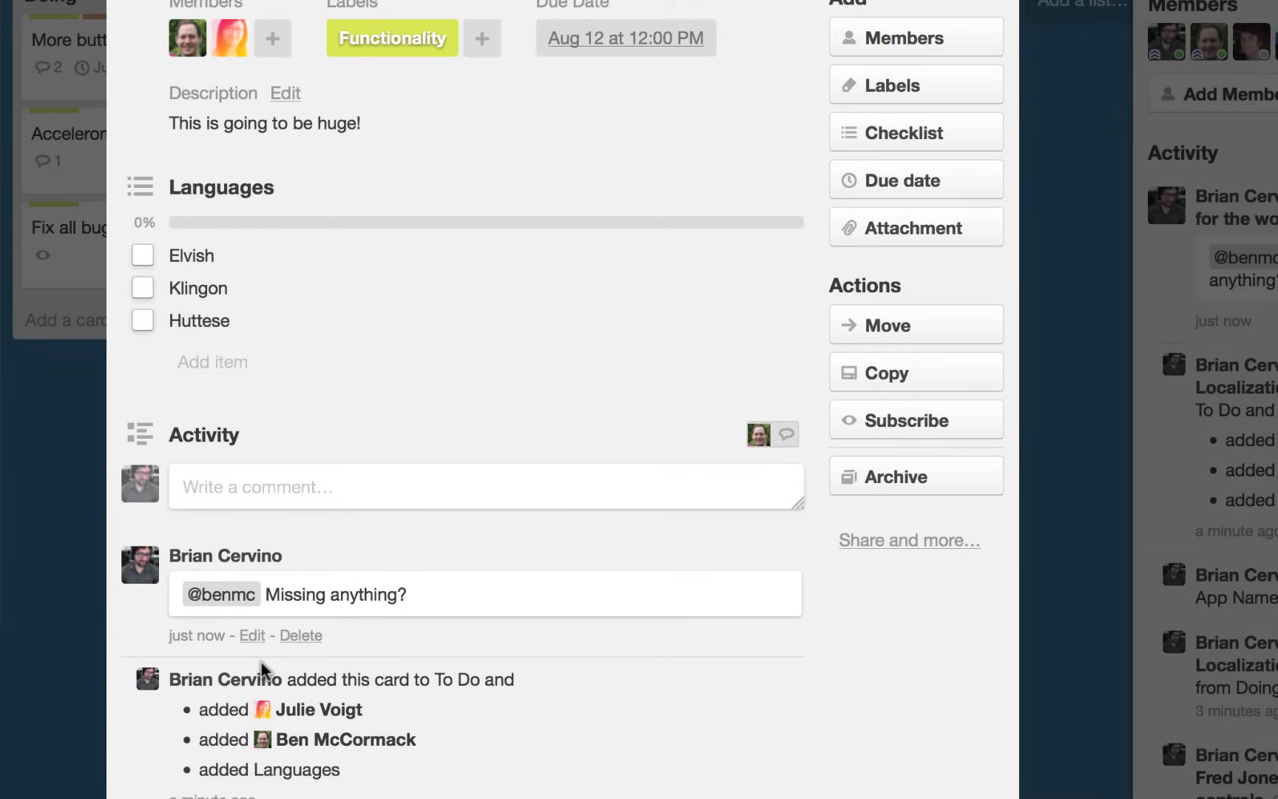
{"action": "left_click", "coordinate": [892, 420]}
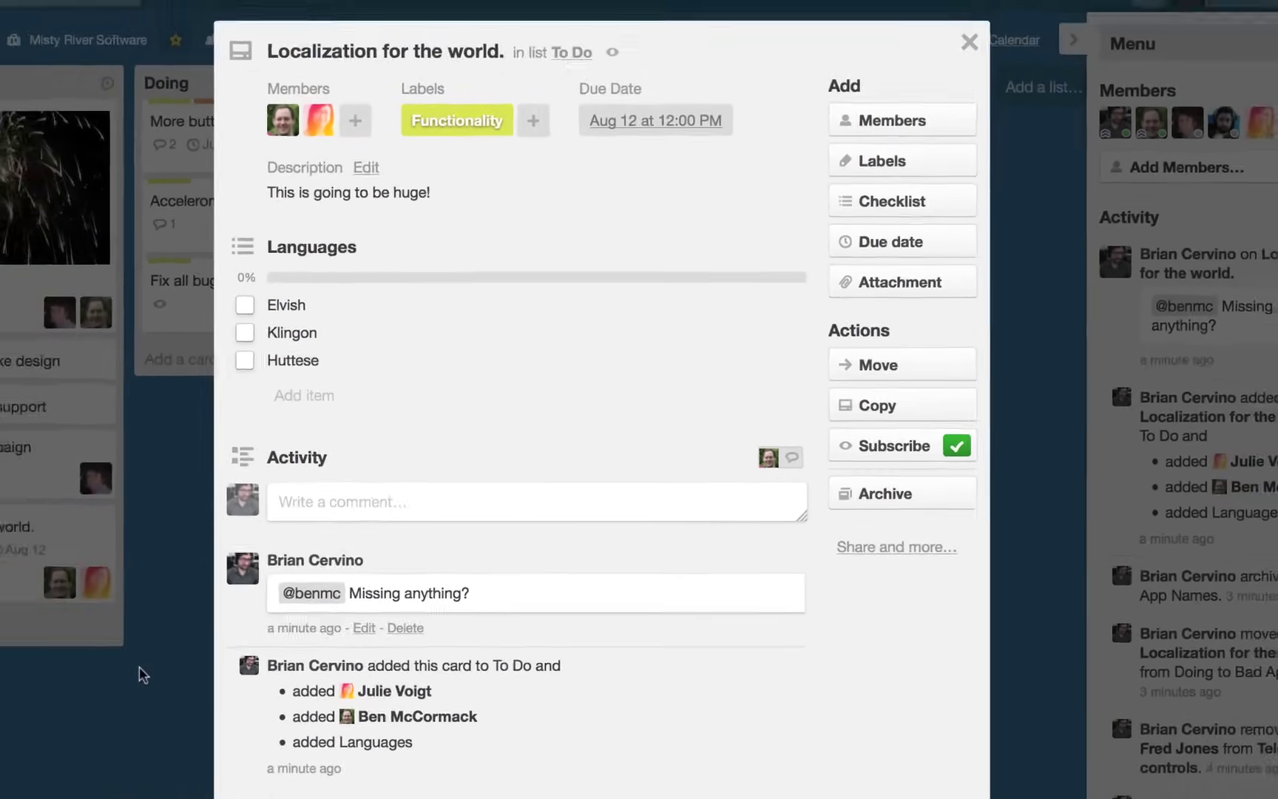
Reopen the card from its notification and add Old Tongue to the Languages checklist.
{"action": "left_click", "coordinate": [148, 666]}
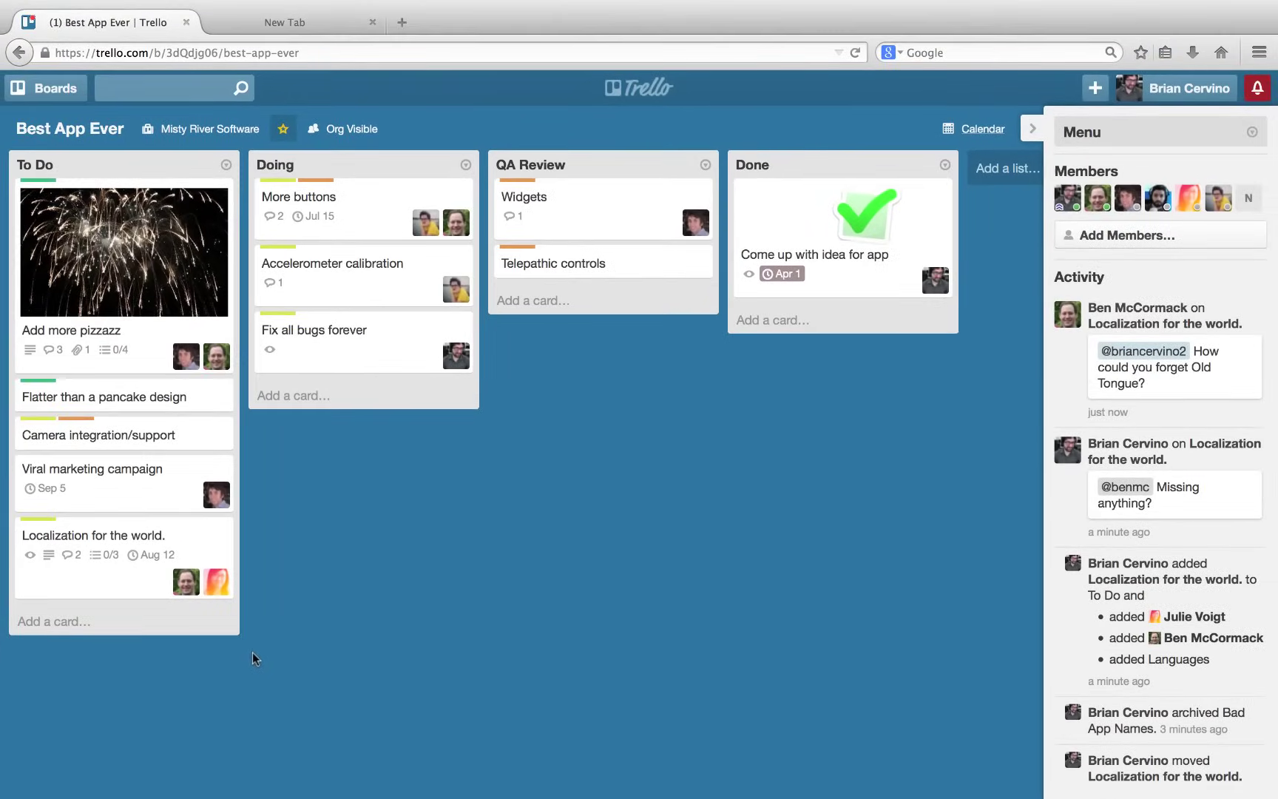
{"action": "left_click", "coordinate": [1265, 83]}
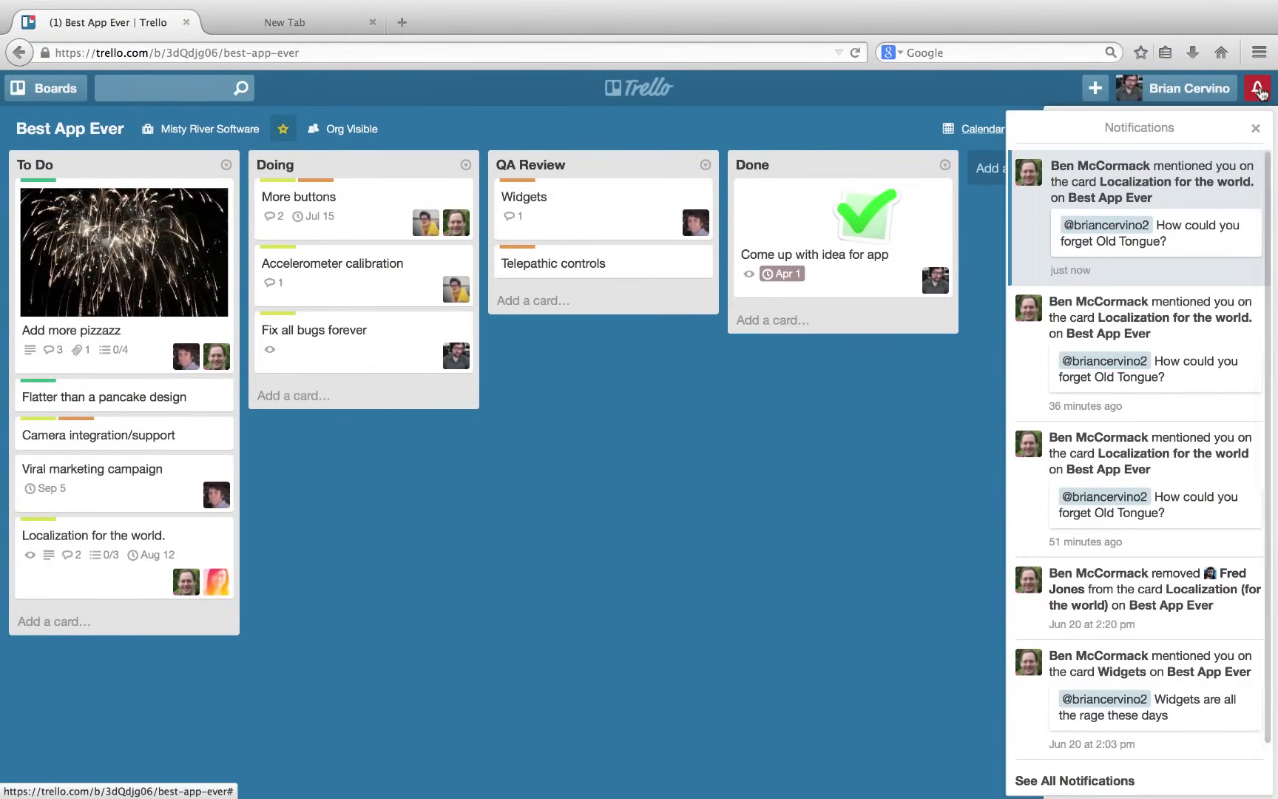
{"action": "left_click", "coordinate": [1169, 183]}
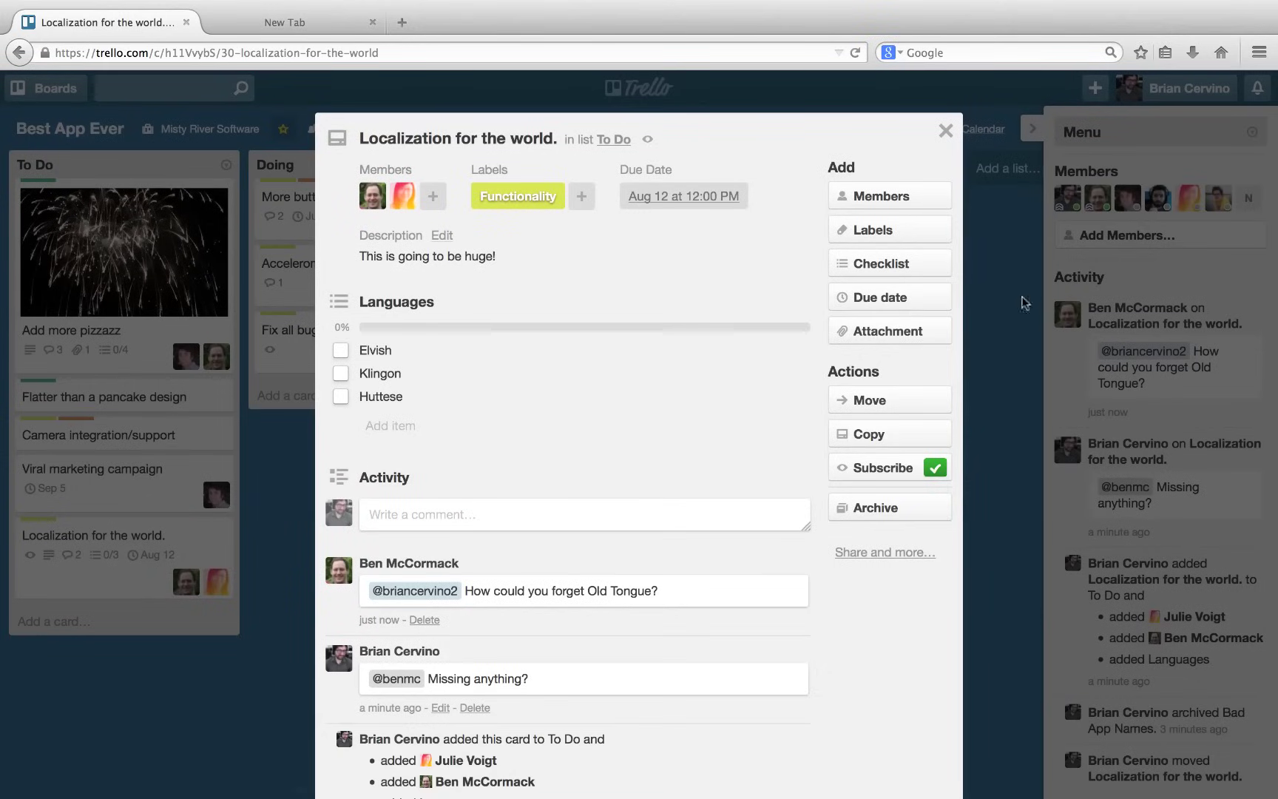
{"action": "left_click", "coordinate": [410, 427]}
{"action": "type", "text": "Ol"}
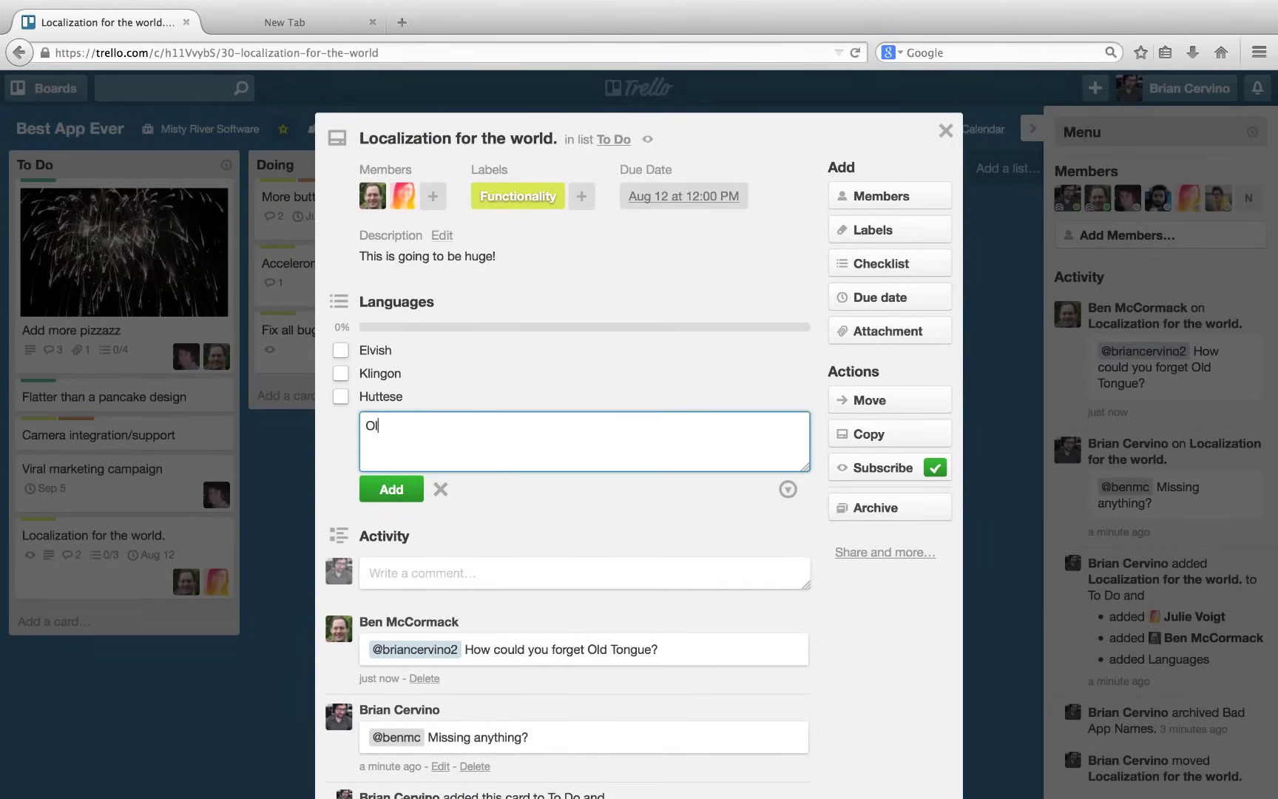
{"action": "type", "text": "d Tongue"}
{"action": "key", "text": "Return"}
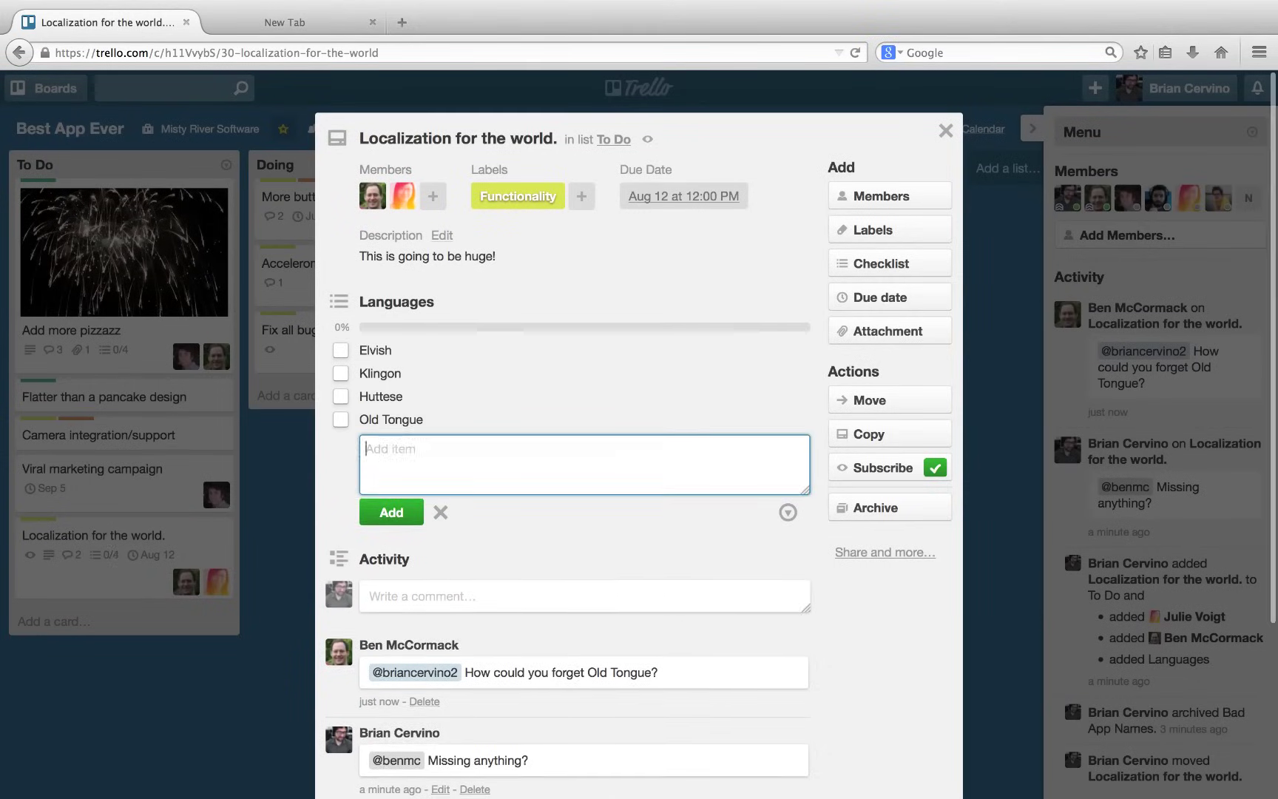
Post a 'Got it!' reply mentioning the teammate, then close the card.
{"action": "left_click", "coordinate": [399, 601]}
{"action": "type", "text": "@be"}
{"action": "key", "text": "Return"}
{"action": "type", "text": "Got it!"}
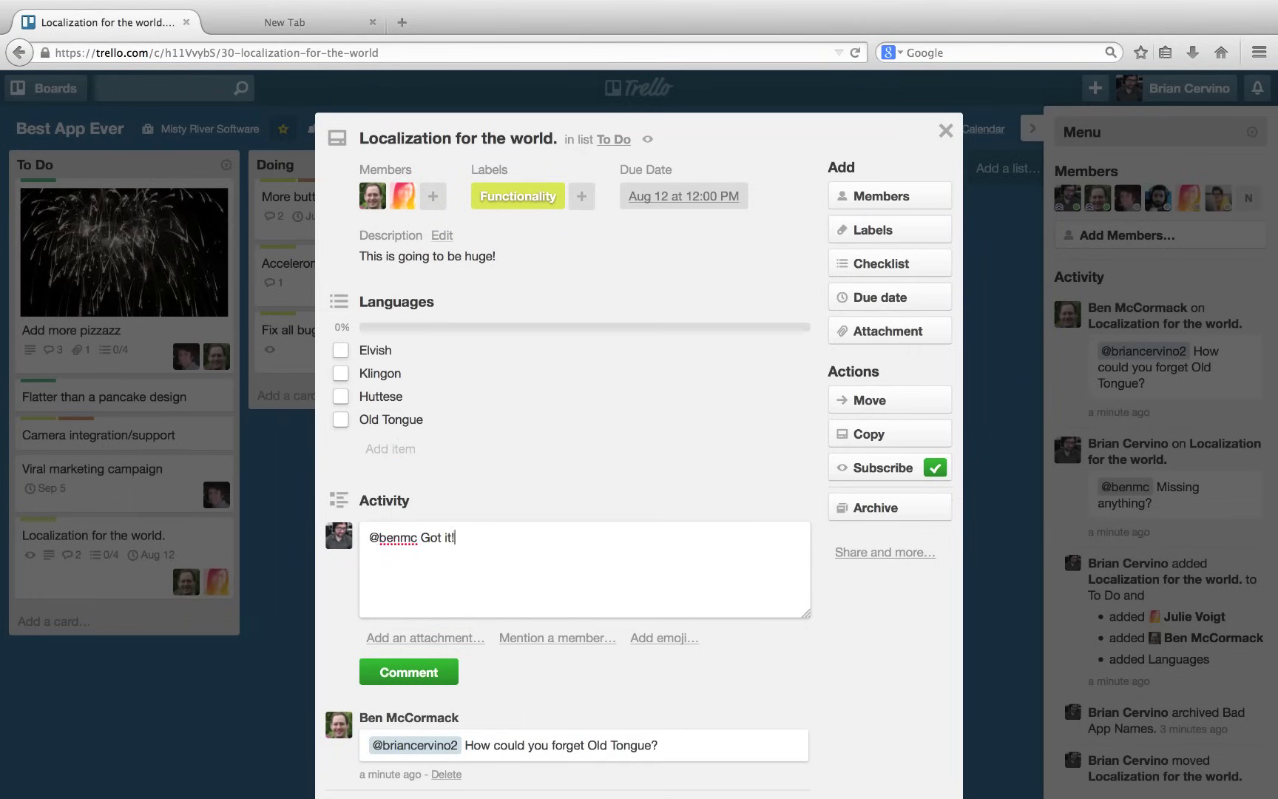
{"action": "left_click", "coordinate": [378, 676]}
{"action": "left_click", "coordinate": [275, 570]}
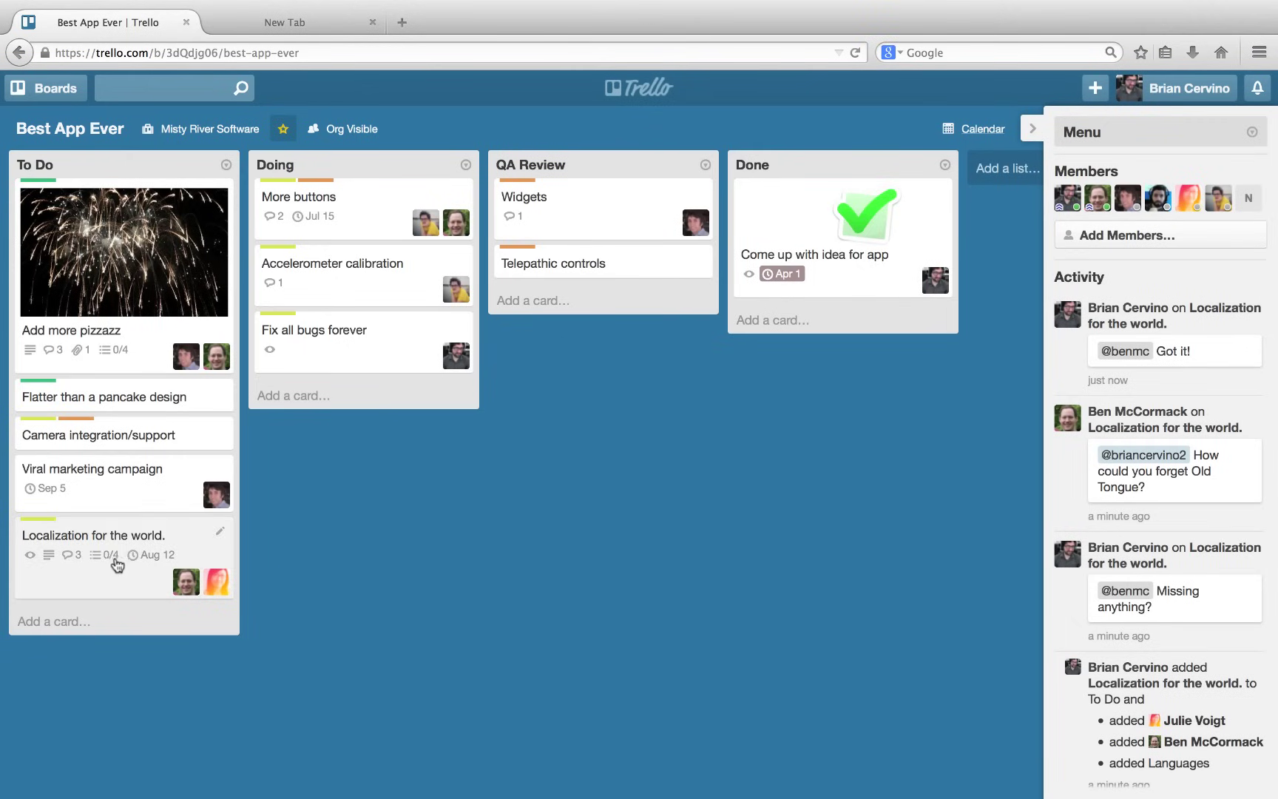
Move the Localization card to Doing and create an Inspiration list.
{"action": "left_click_drag", "start_coordinate": [116, 566], "coordinate": [365, 348]}
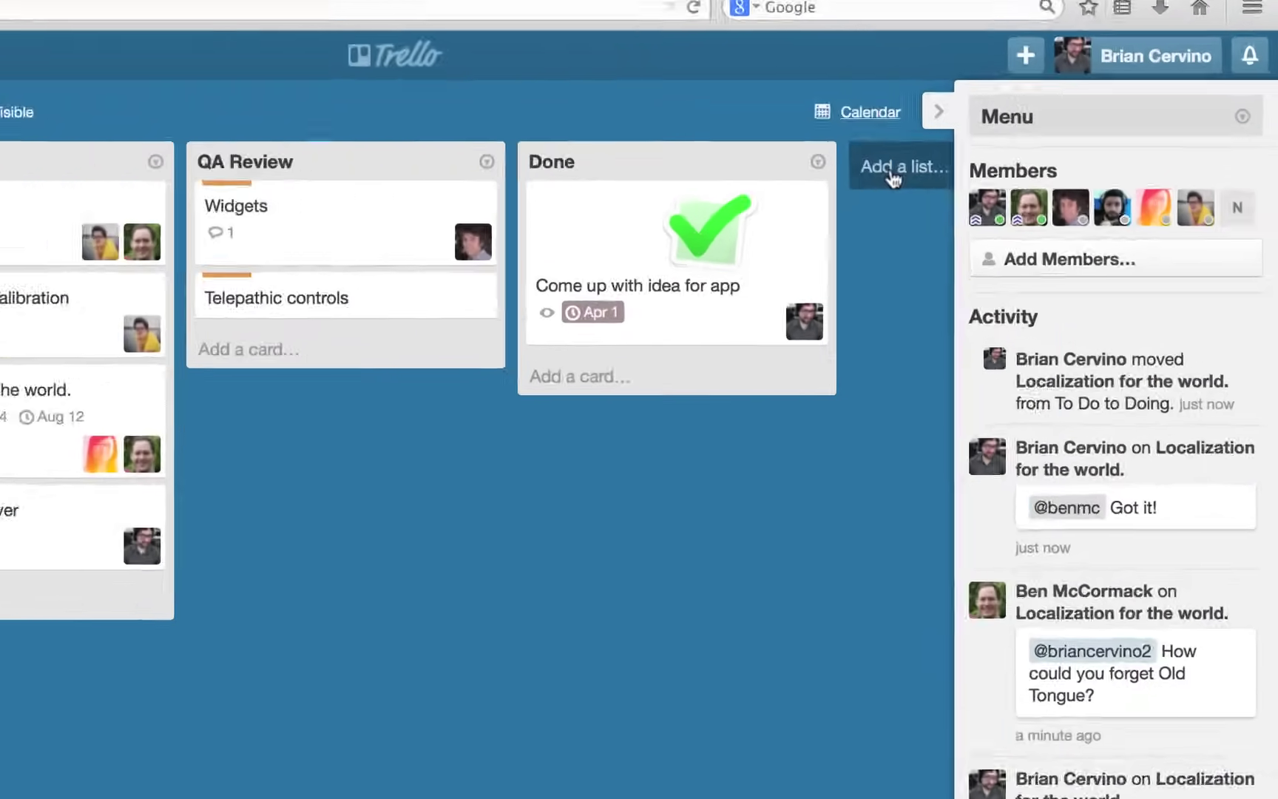
{"action": "left_click", "coordinate": [998, 169]}
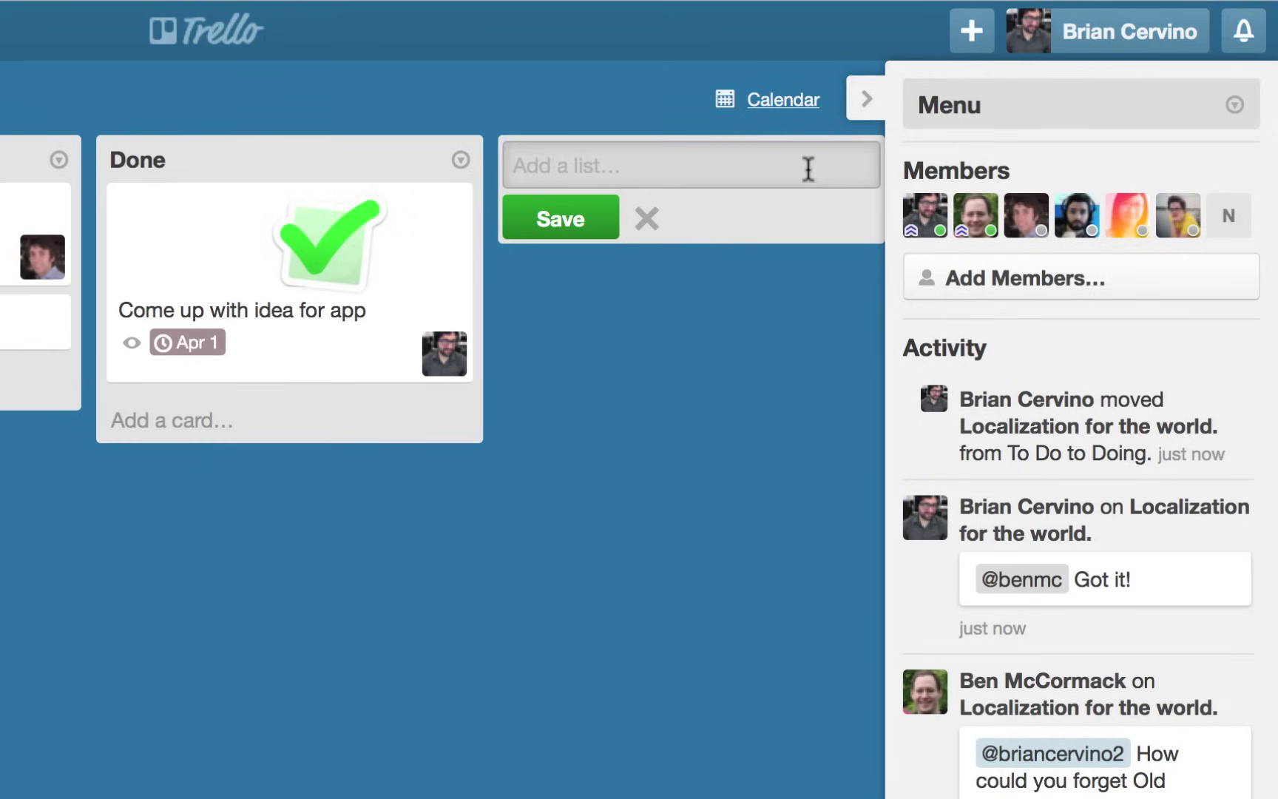
{"action": "type", "text": "Inspiration"}
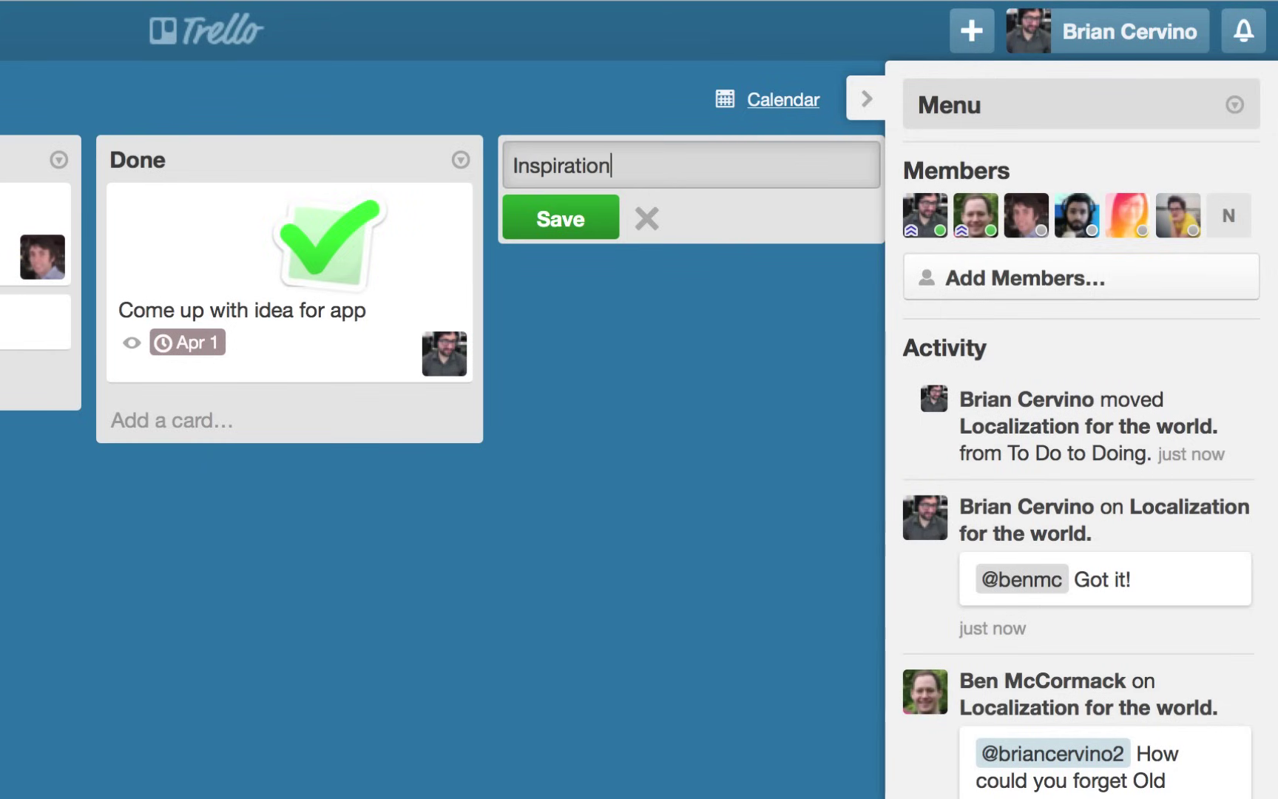
{"action": "key", "text": "Return"}
Add a 'Things that sparkle' card to the Inspiration list.
{"action": "left_click", "coordinate": [589, 219]}
{"action": "type", "text": "Things that sparkle"}
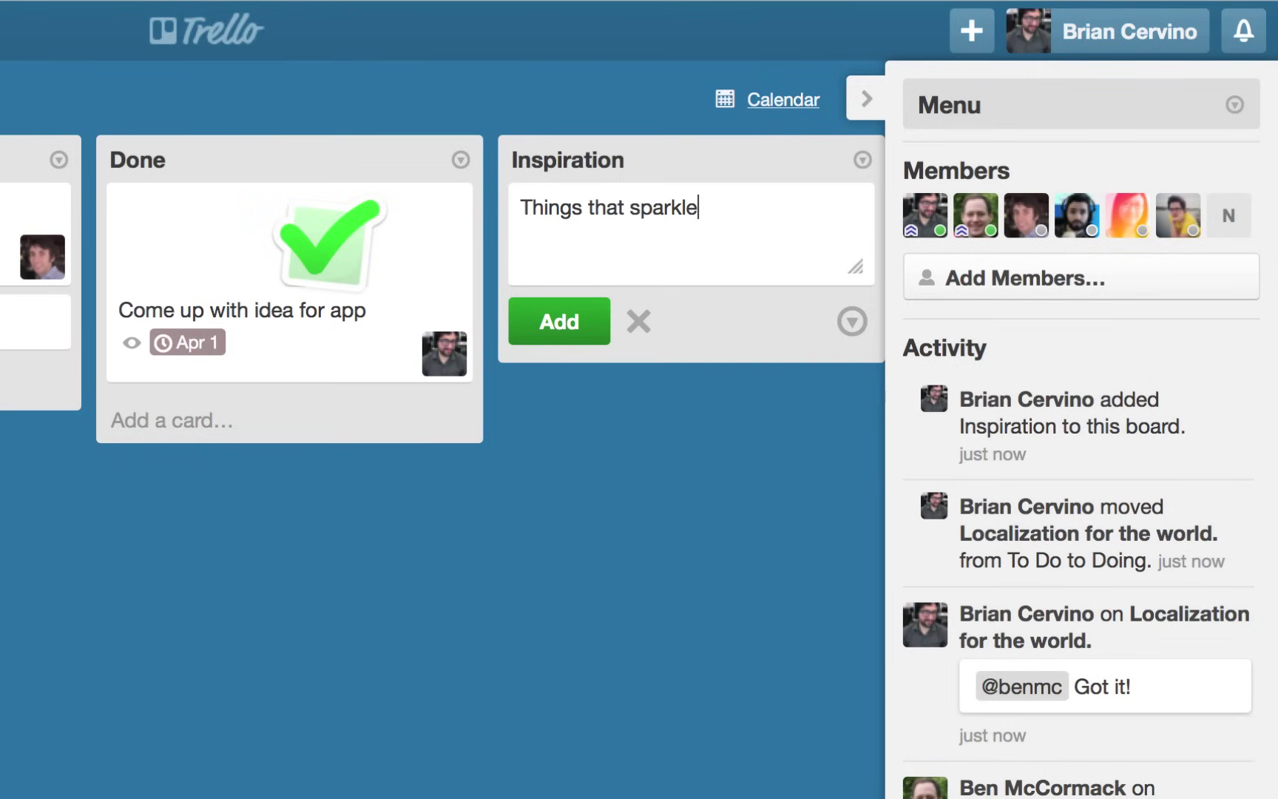
{"action": "left_click", "coordinate": [533, 322]}
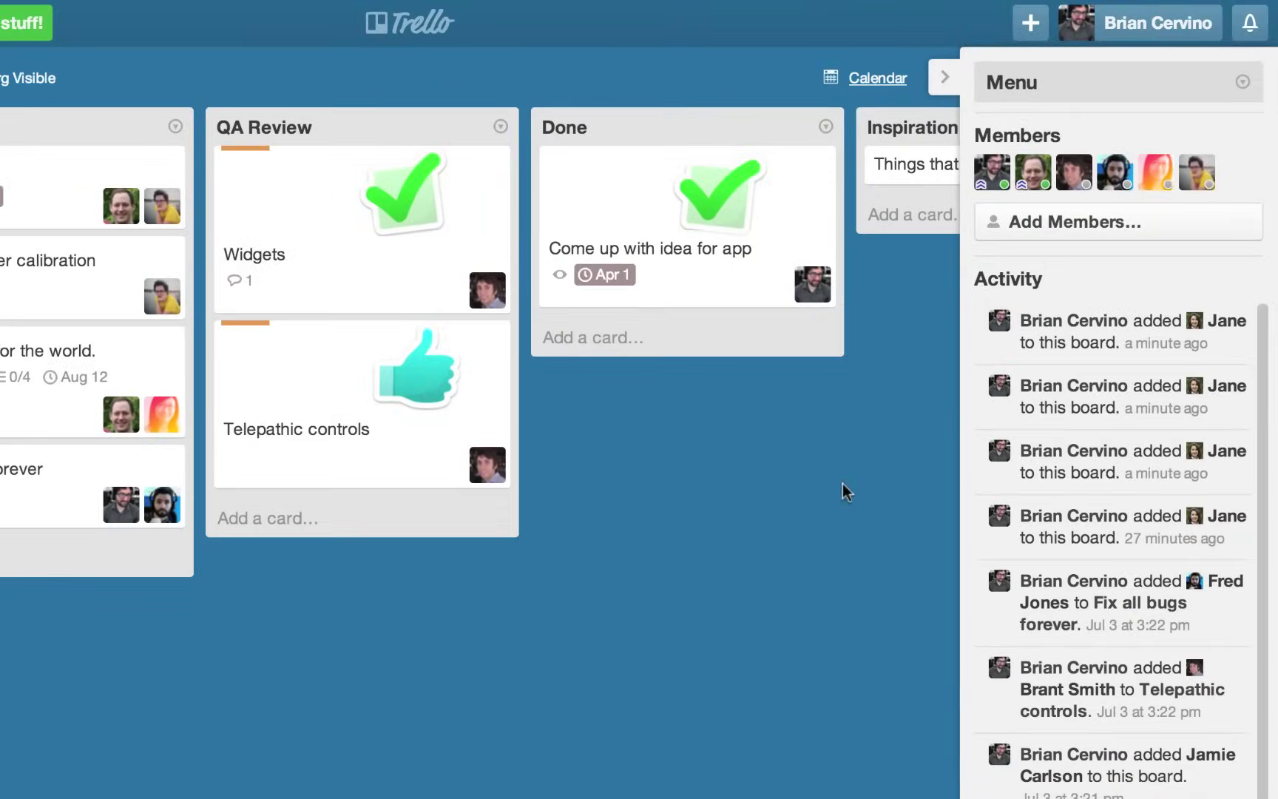
Search for an existing user by username and add them to the board.
{"action": "left_click", "coordinate": [1177, 234]}
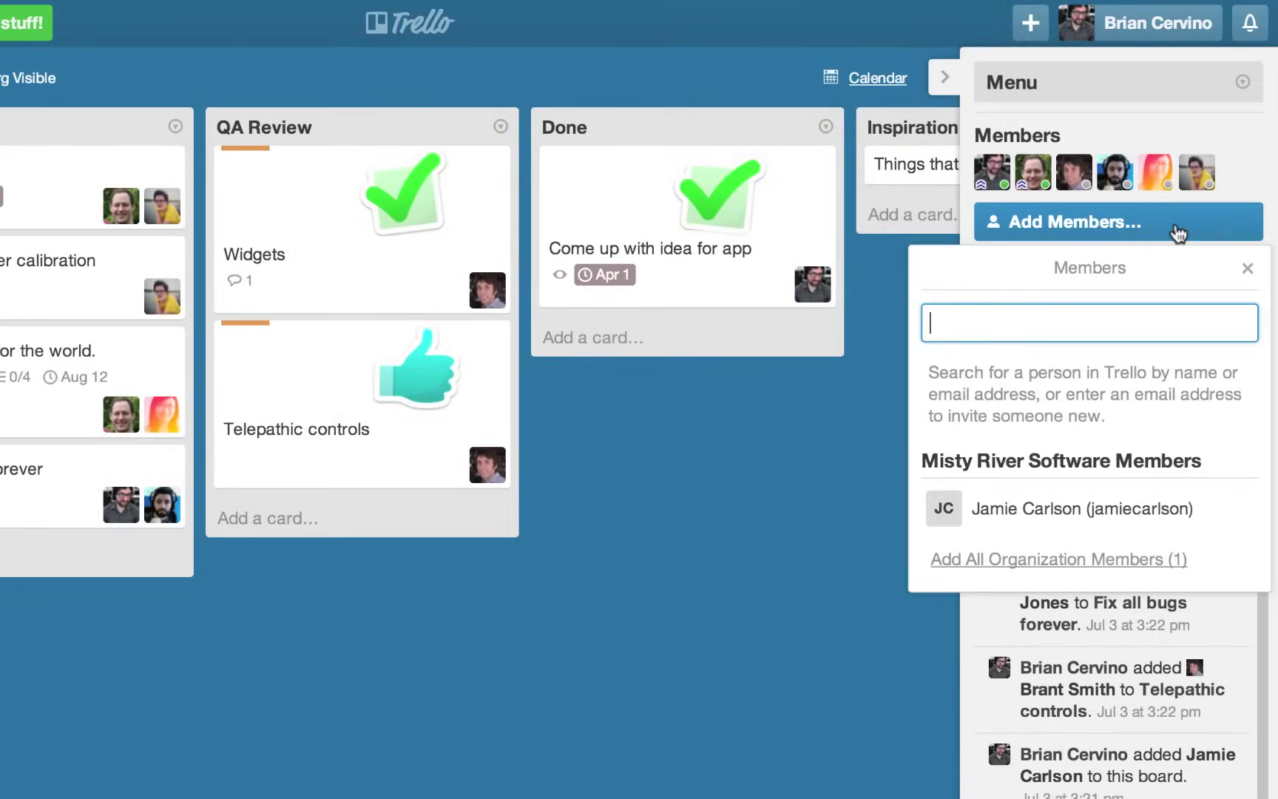
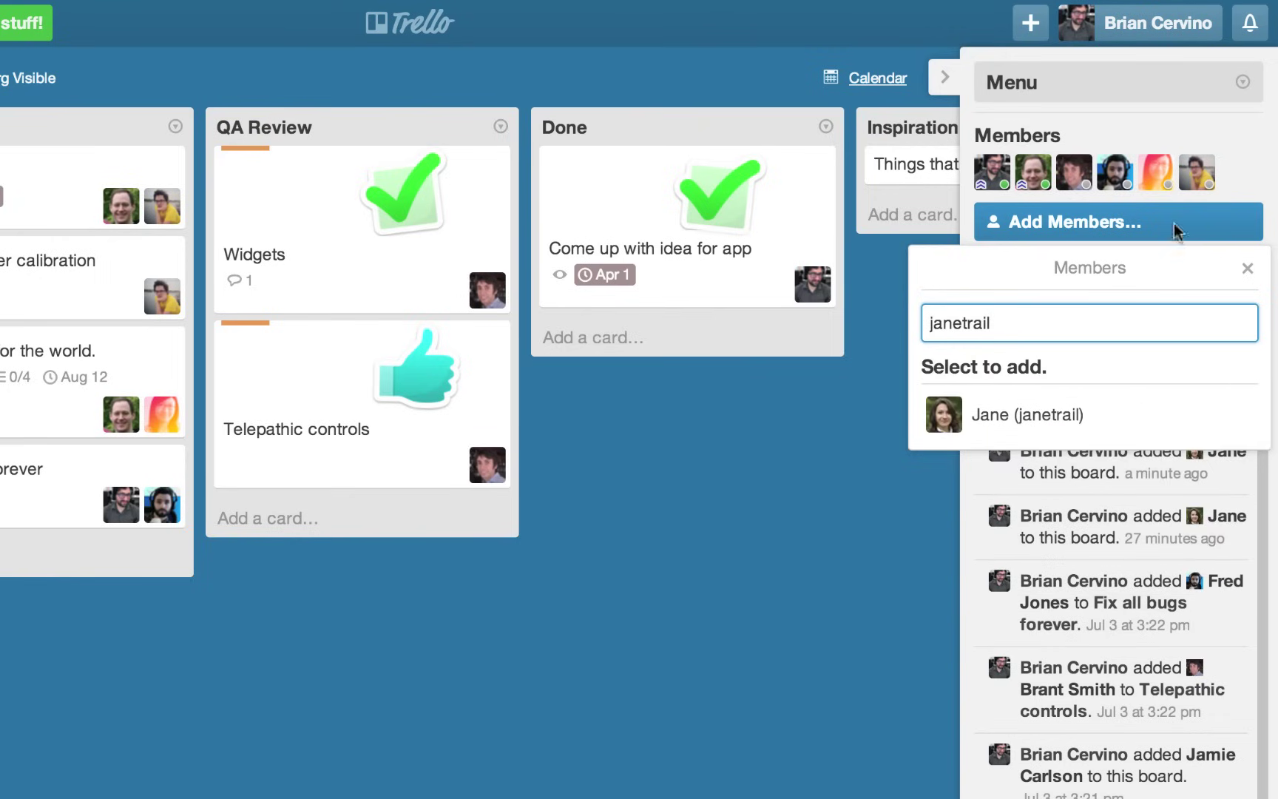
{"action": "left_click", "coordinate": [1155, 416]}
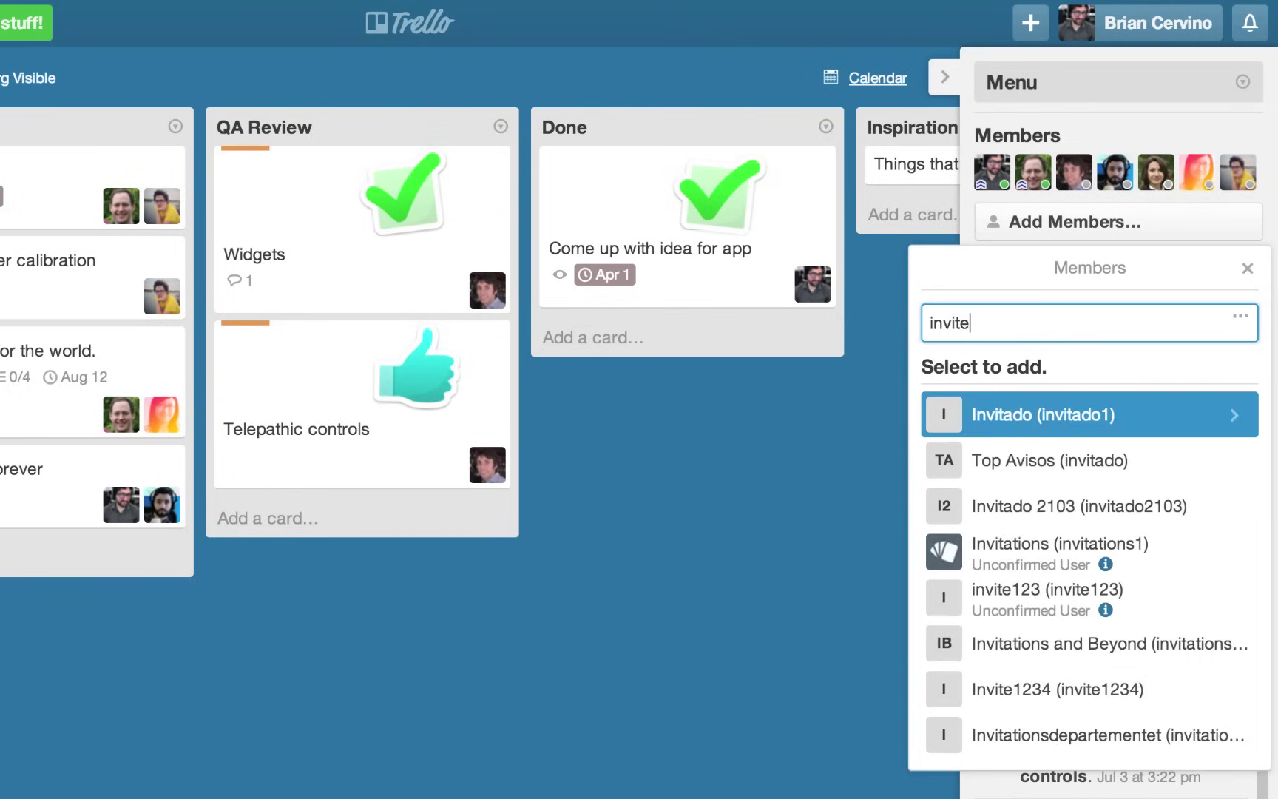
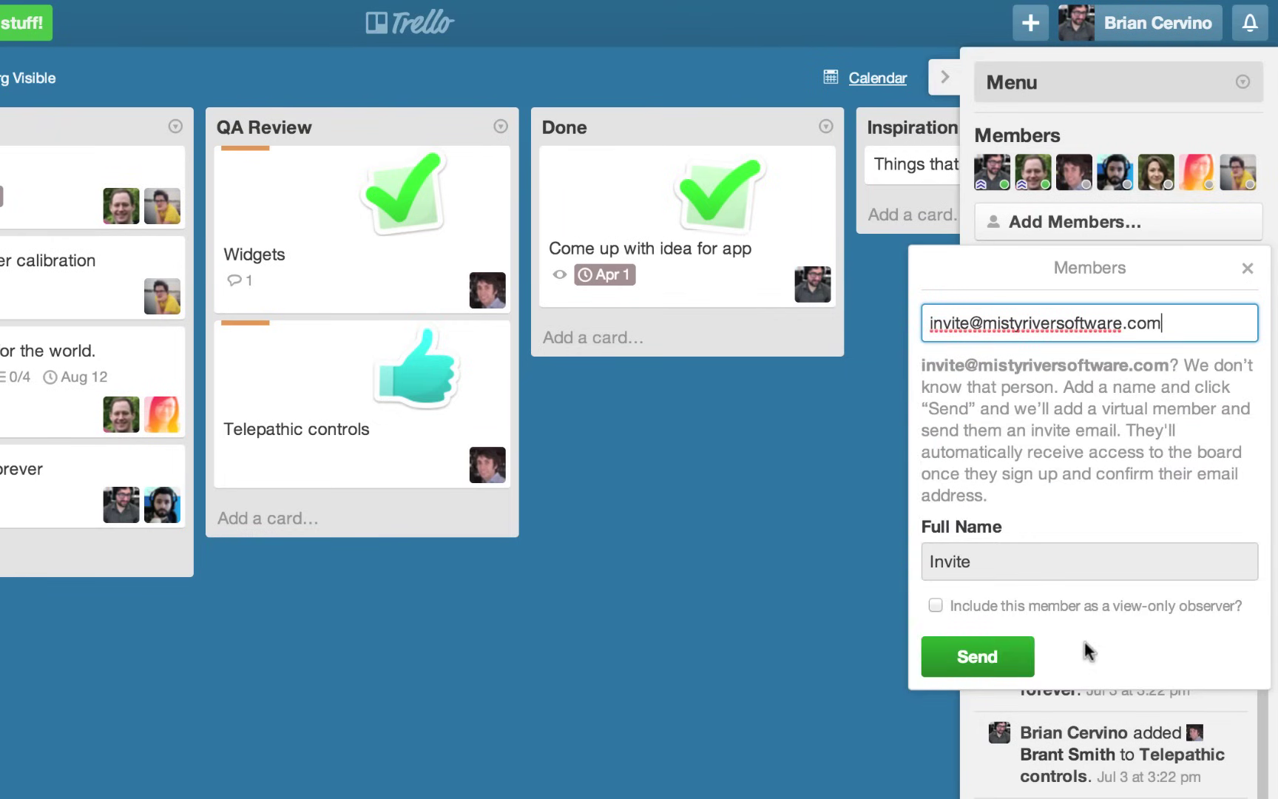
Invite a new person by e-mail address, then add the organisation member to the board.
{"action": "left_click", "coordinate": [1006, 654]}
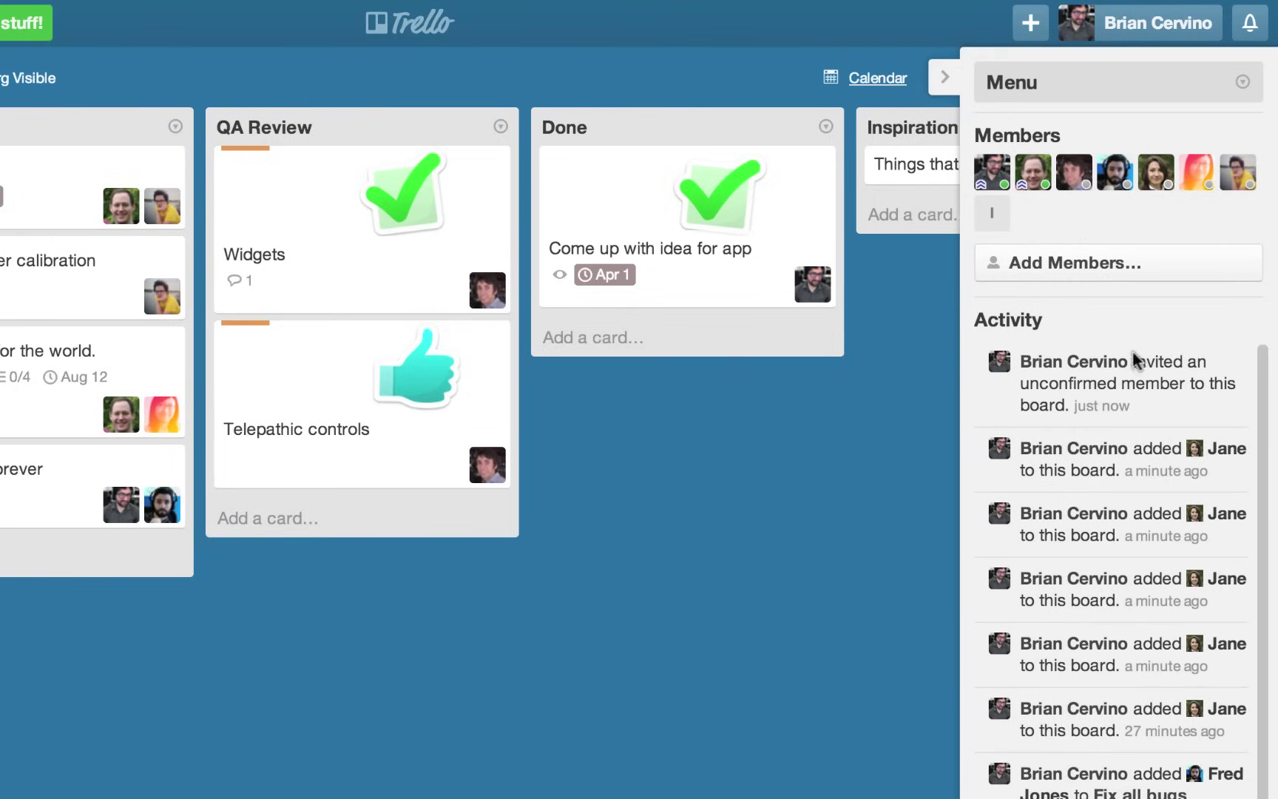
{"action": "left_click", "coordinate": [1170, 269]}
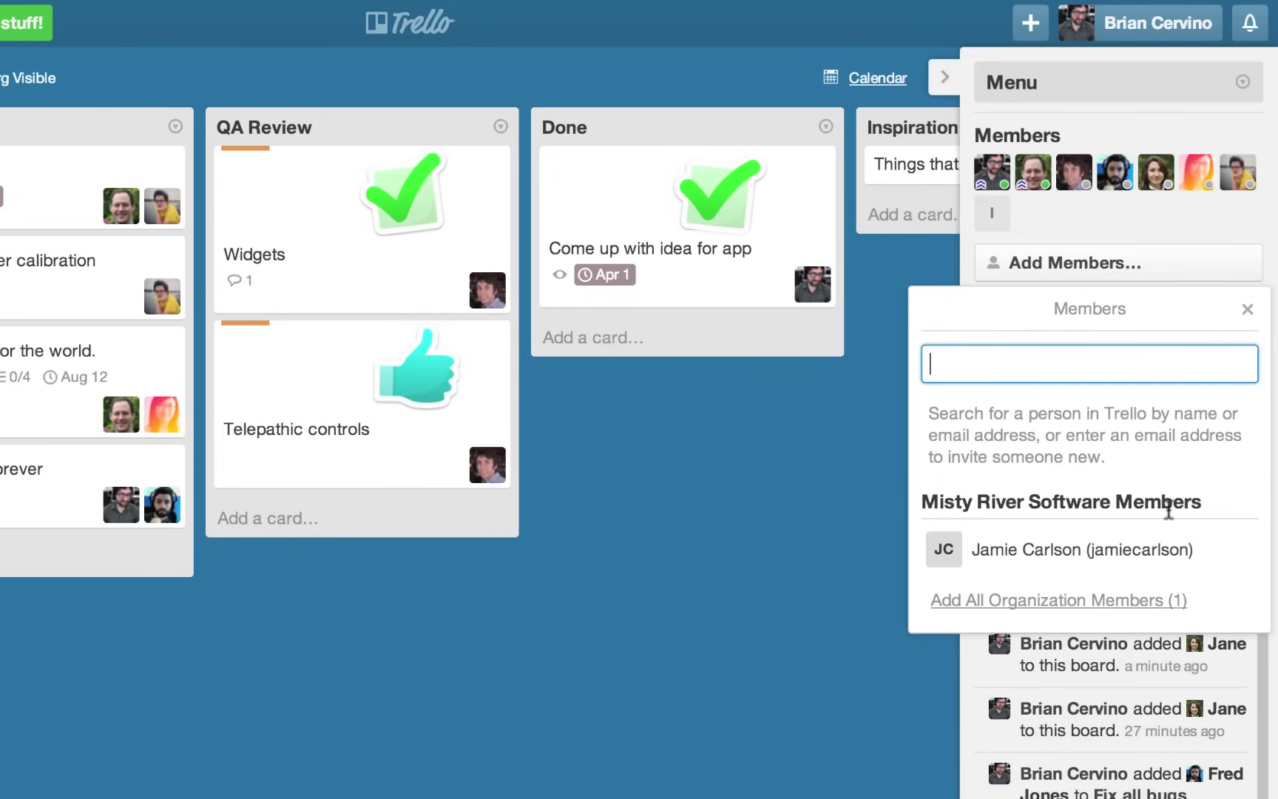
{"action": "left_click", "coordinate": [1165, 568]}
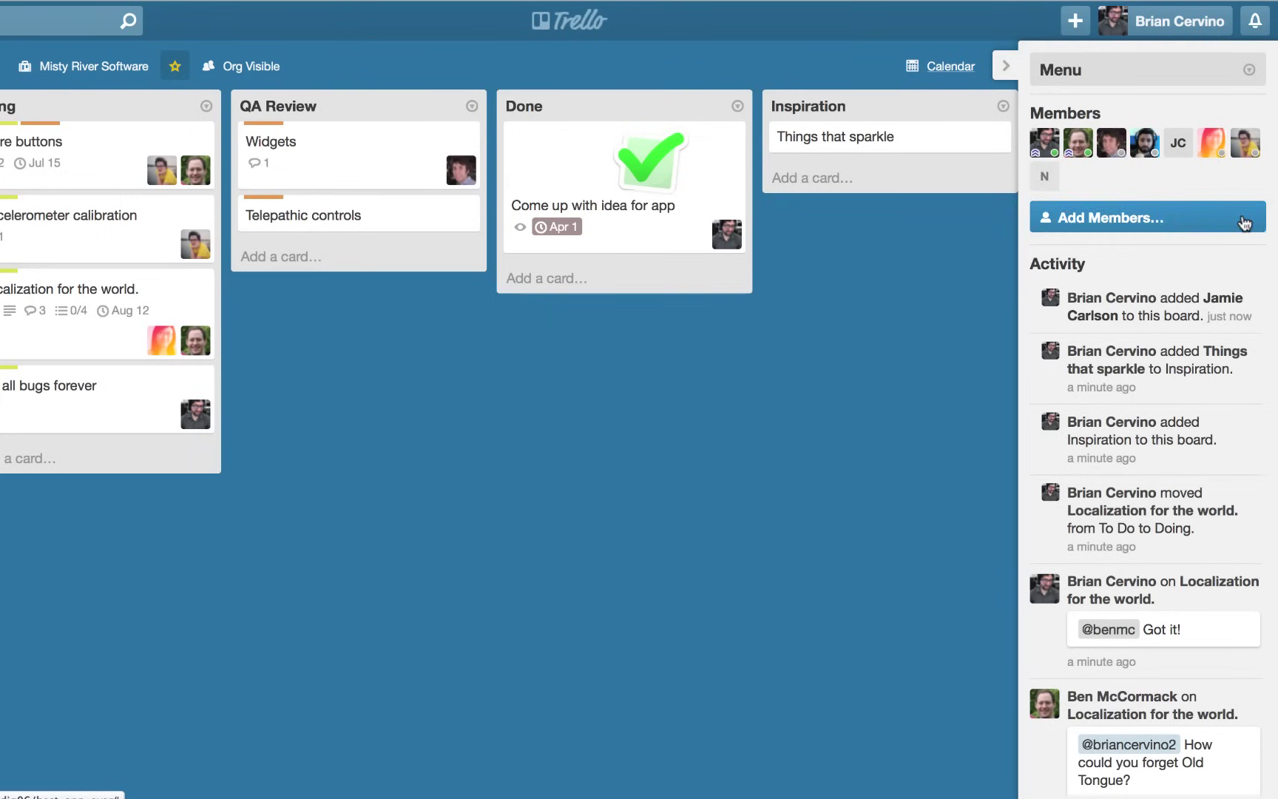
Drag board members onto the Telepathic controls and Fix all bugs forever cards.
{"action": "left_click_drag", "start_coordinate": [1111, 144], "coordinate": [475, 244]}
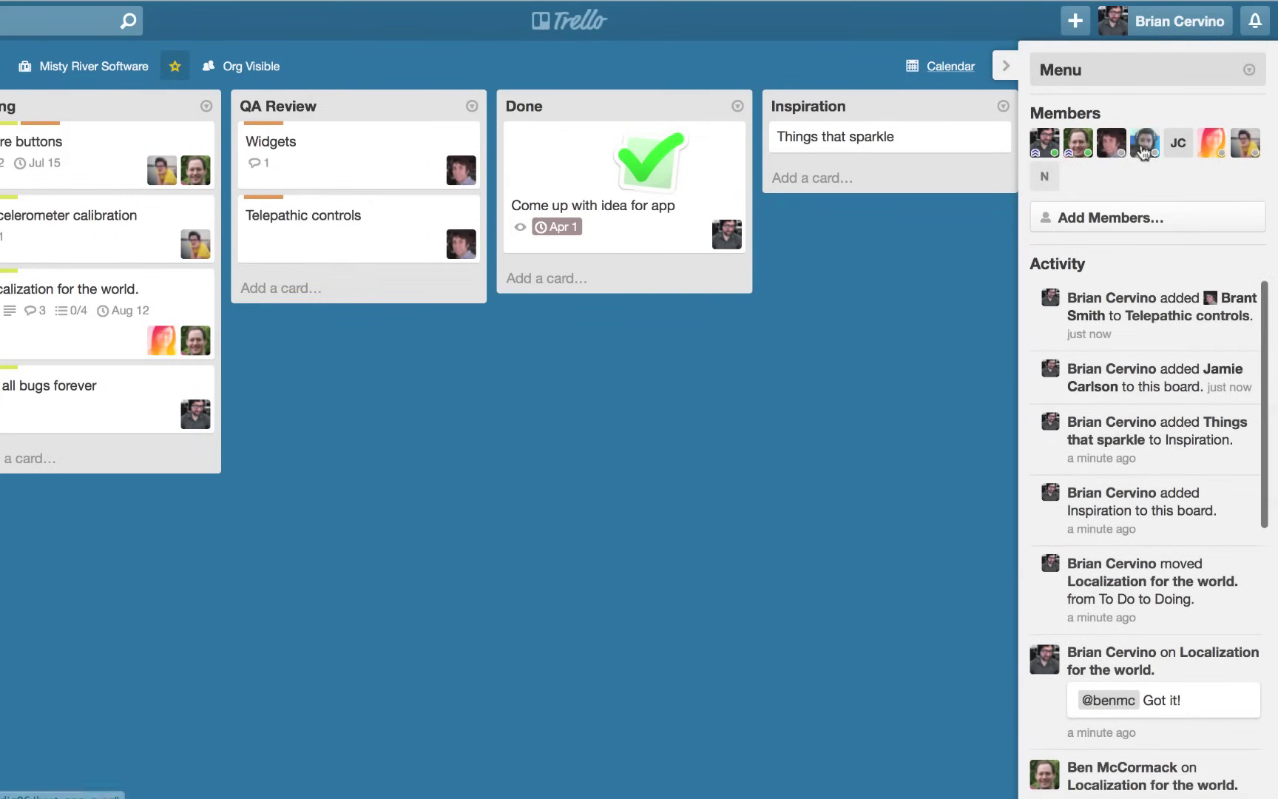
{"action": "left_click_drag", "start_coordinate": [1145, 152], "coordinate": [165, 422]}
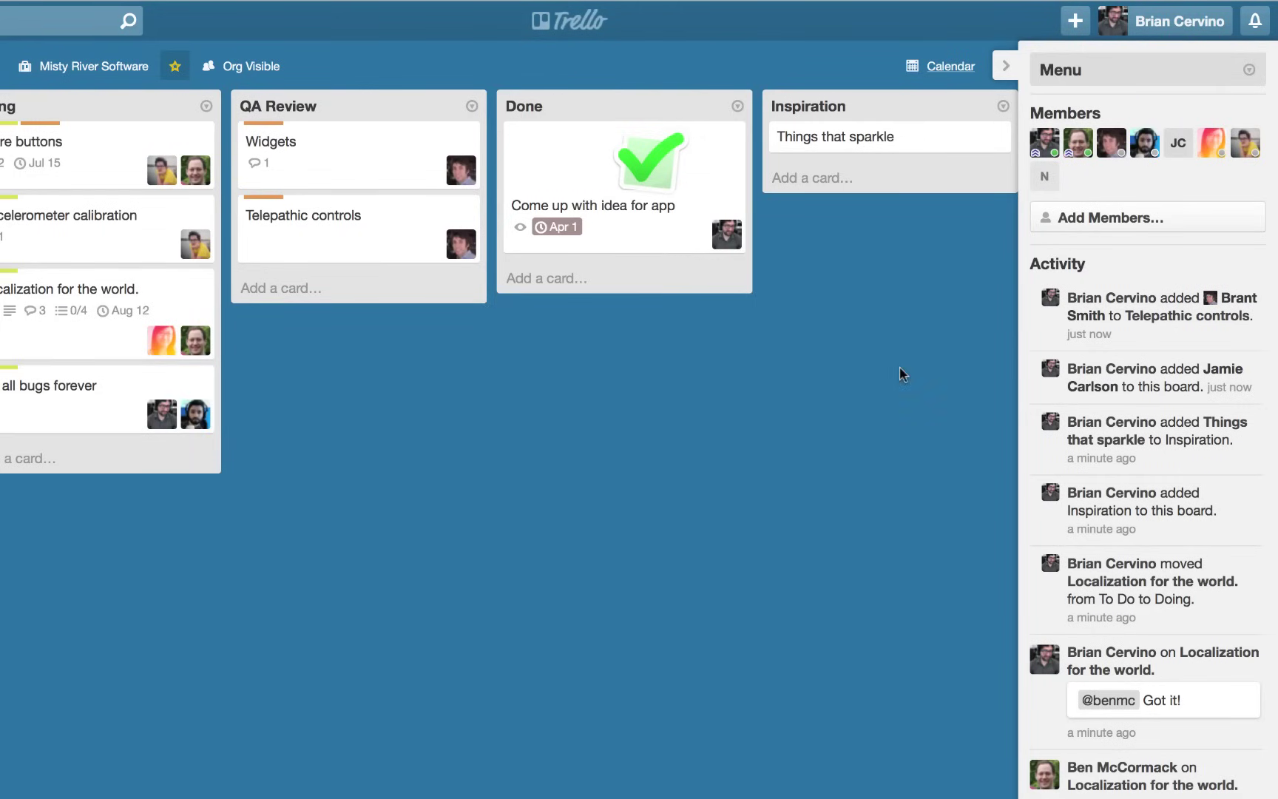
{"action": "scroll", "coordinate": [1170, 320], "scroll_direction": "down", "scroll_amount": 5}
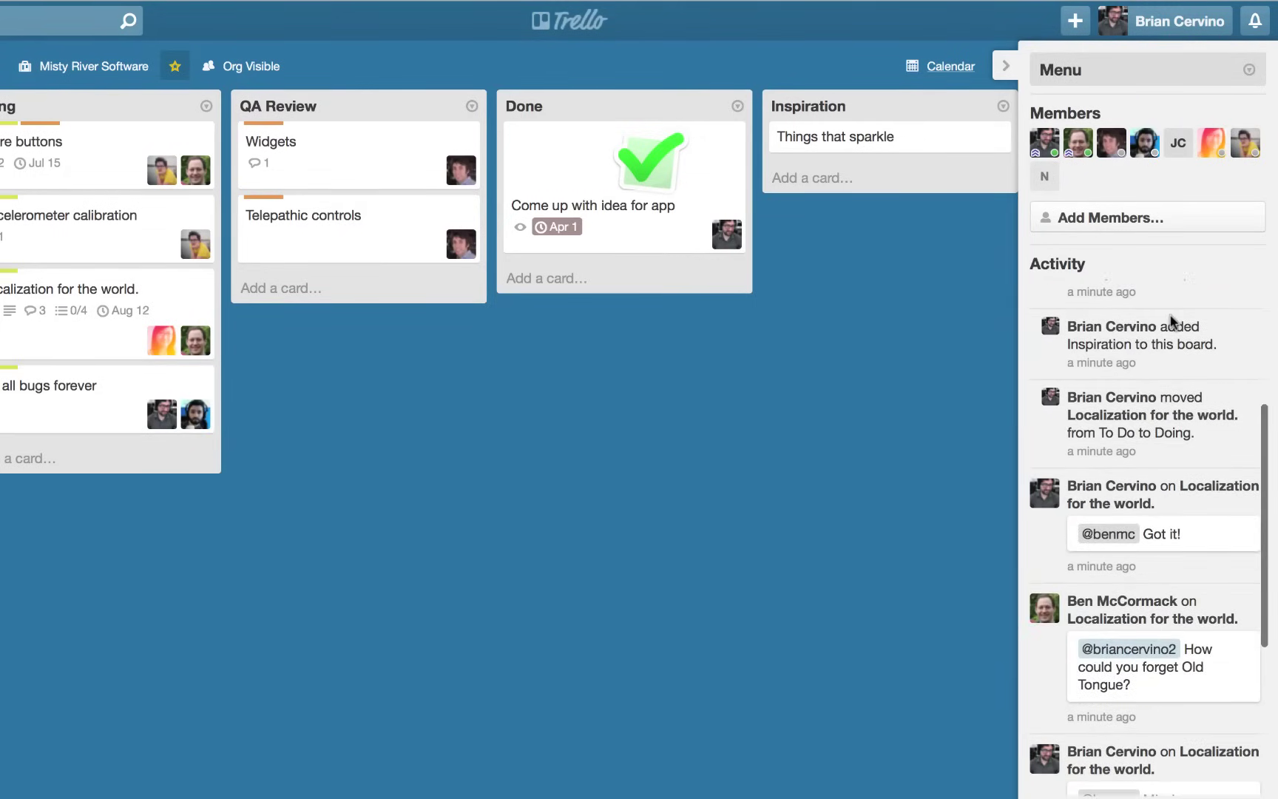
{"action": "scroll", "coordinate": [1171, 320], "scroll_direction": "down", "scroll_amount": 5}
{"action": "scroll", "coordinate": [1170, 321], "scroll_direction": "down", "scroll_amount": 2}
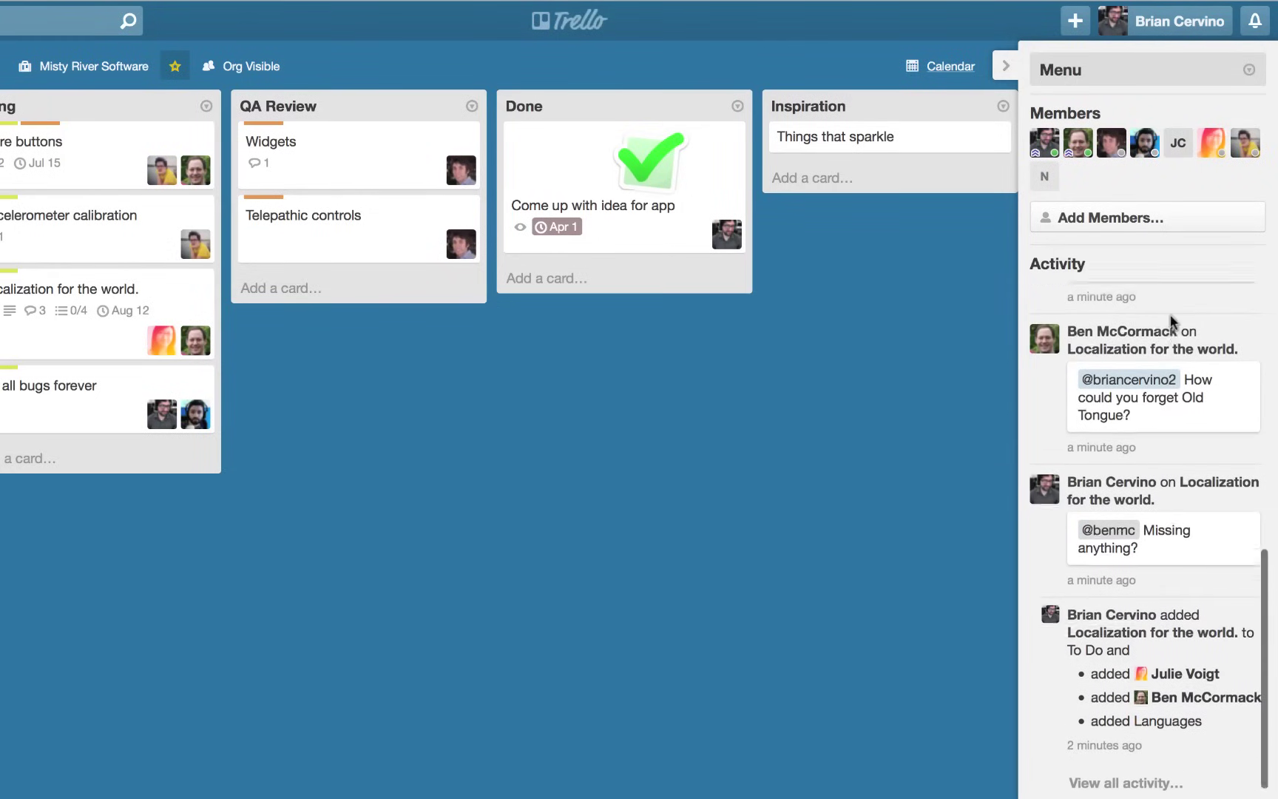
{"action": "scroll", "coordinate": [1170, 321], "scroll_direction": "up", "scroll_amount": 10}
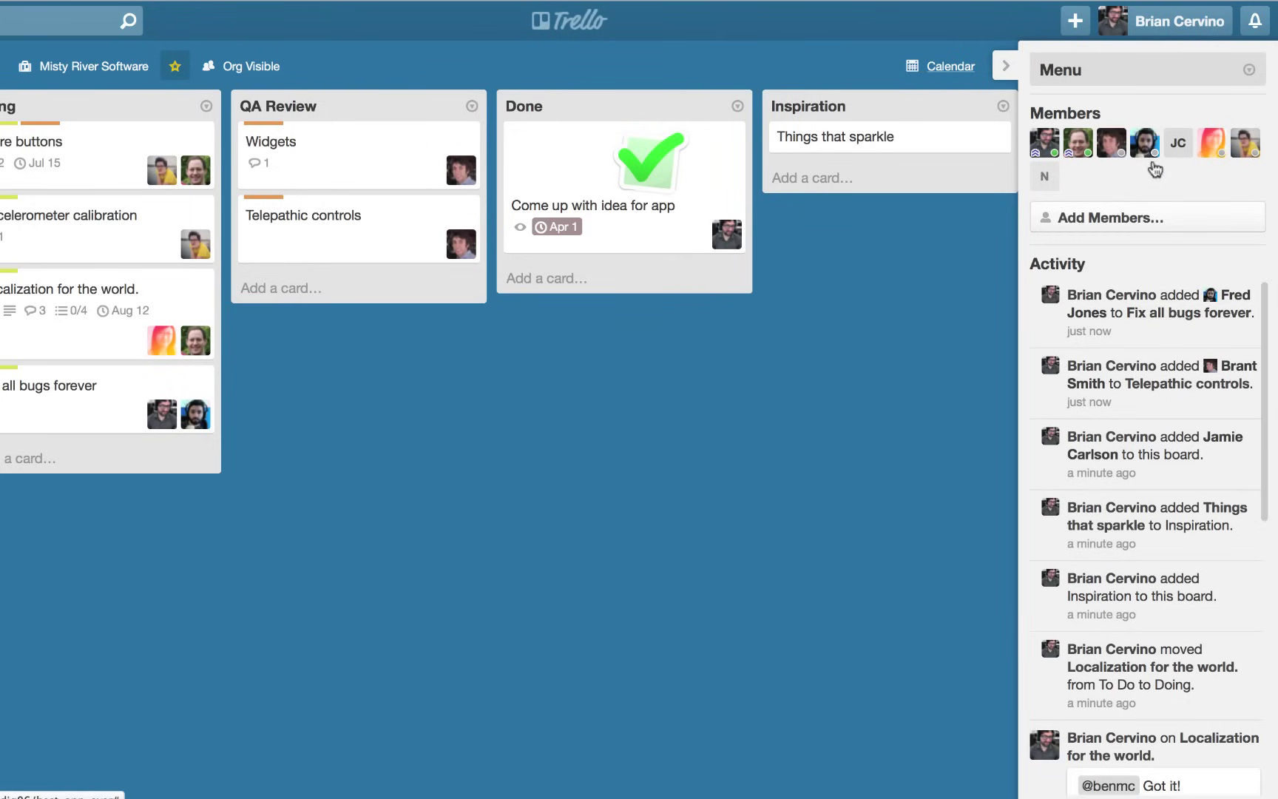
Expand the board menu and look at its Additional Settings.
{"action": "left_click", "coordinate": [1172, 73]}
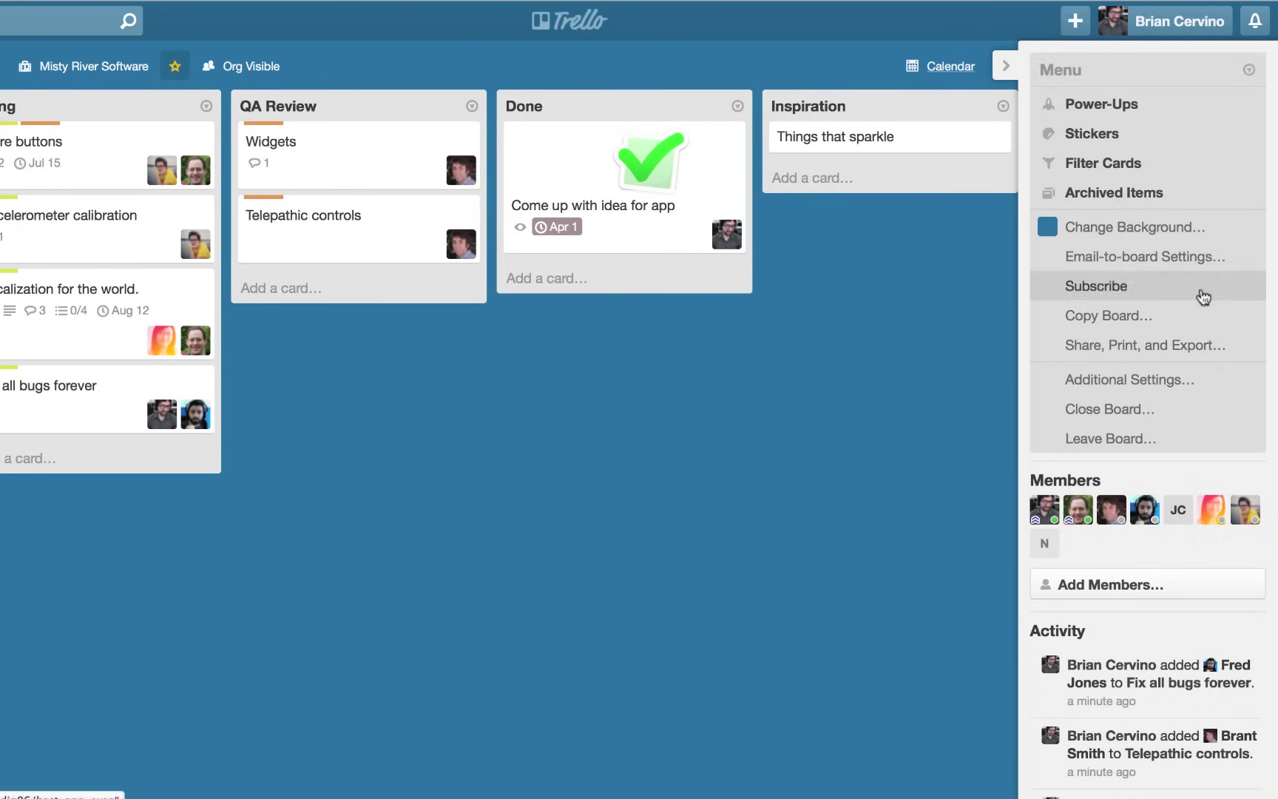
{"action": "left_click", "coordinate": [1205, 381]}
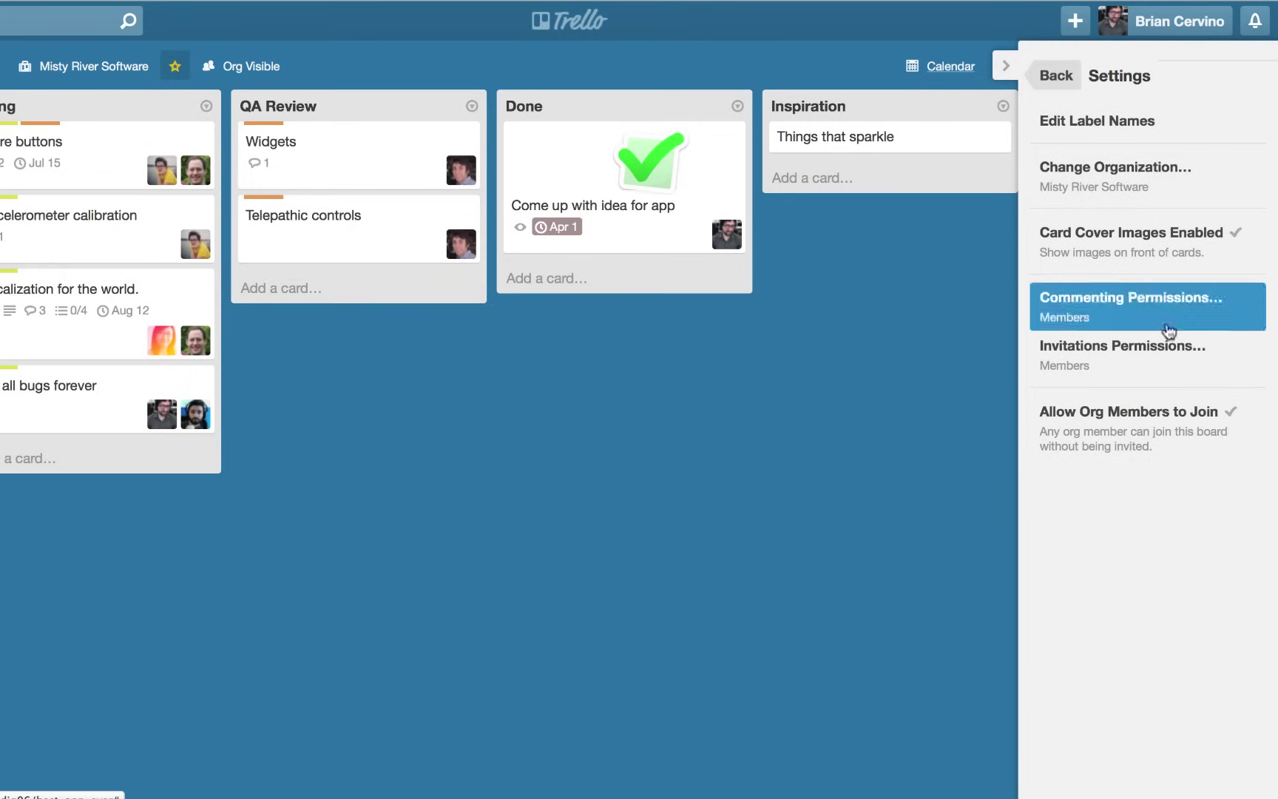
{"action": "left_click", "coordinate": [1059, 76]}
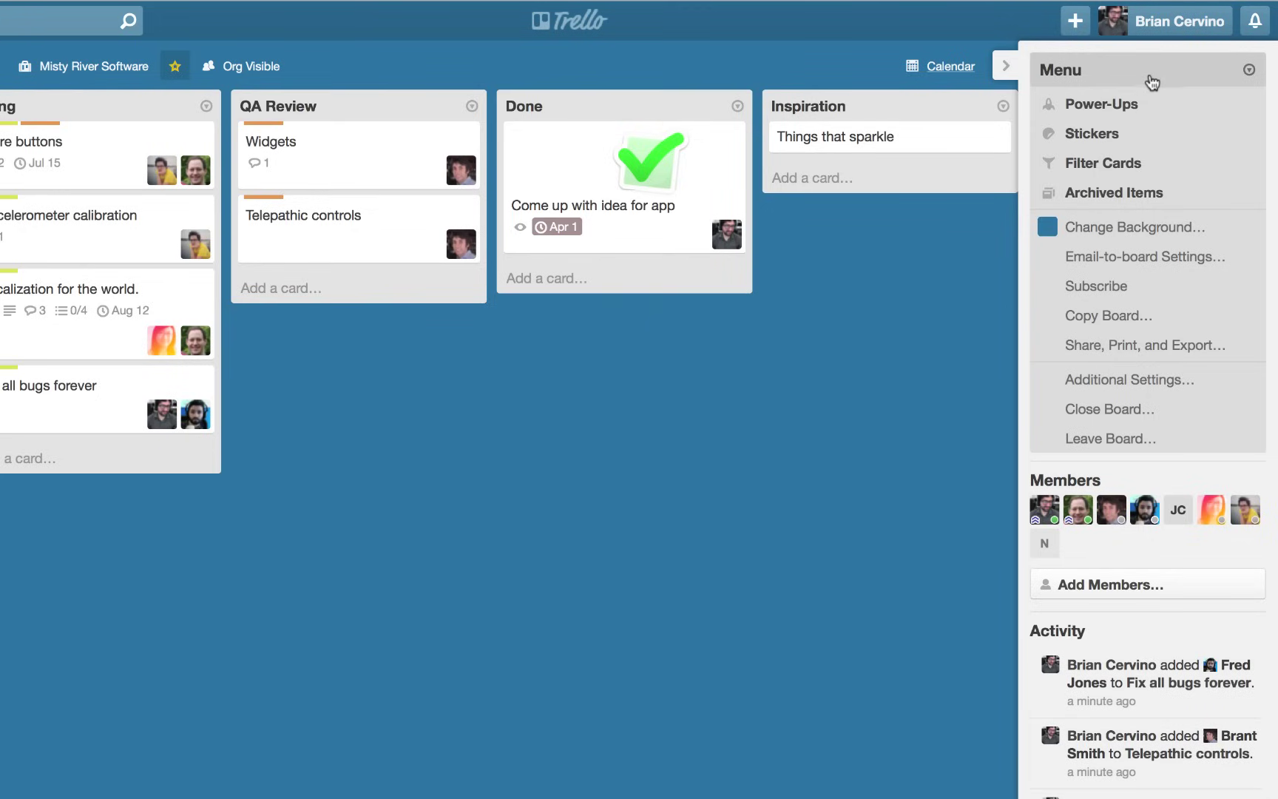
Review the Power-Ups, checking the enabled Calendar power-up's details.
{"action": "left_click", "coordinate": [1113, 103]}
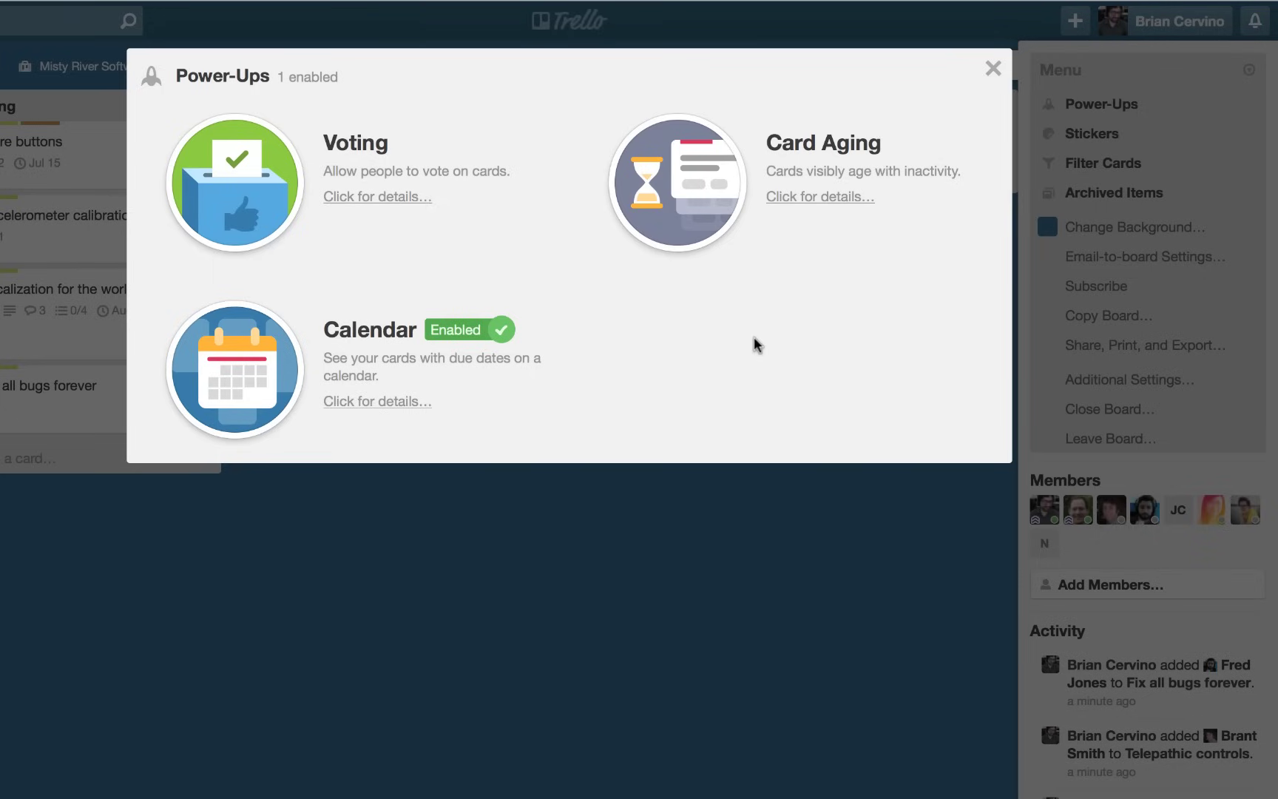
{"action": "left_click", "coordinate": [357, 353]}
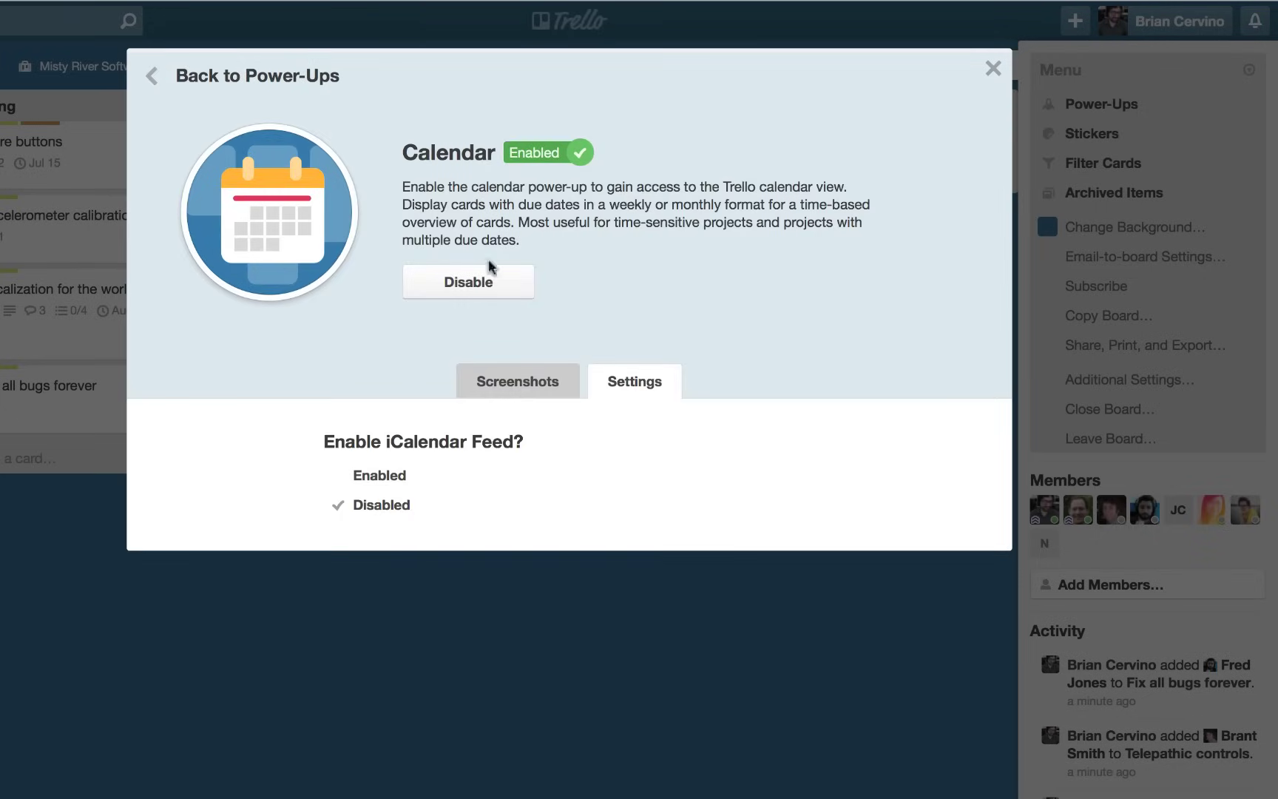
{"action": "left_click", "coordinate": [153, 76]}
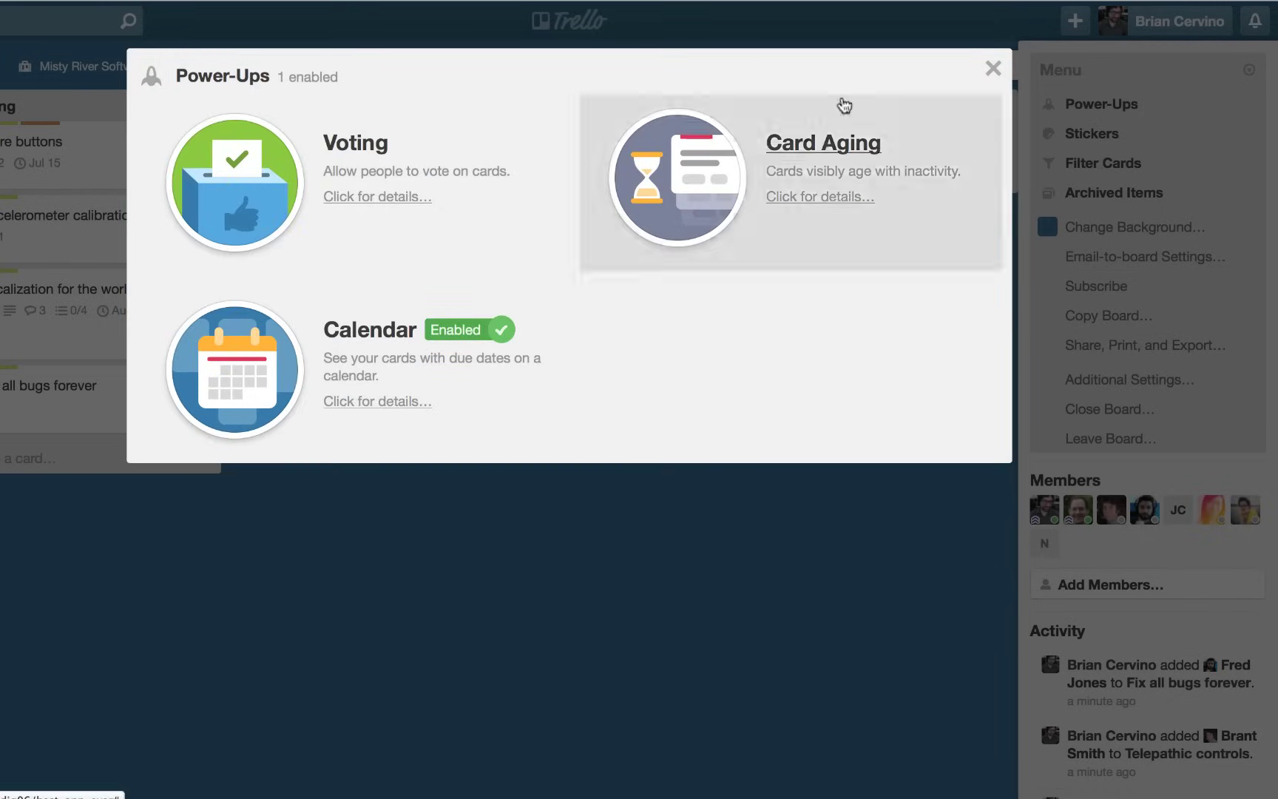
{"action": "left_click", "coordinate": [994, 69]}
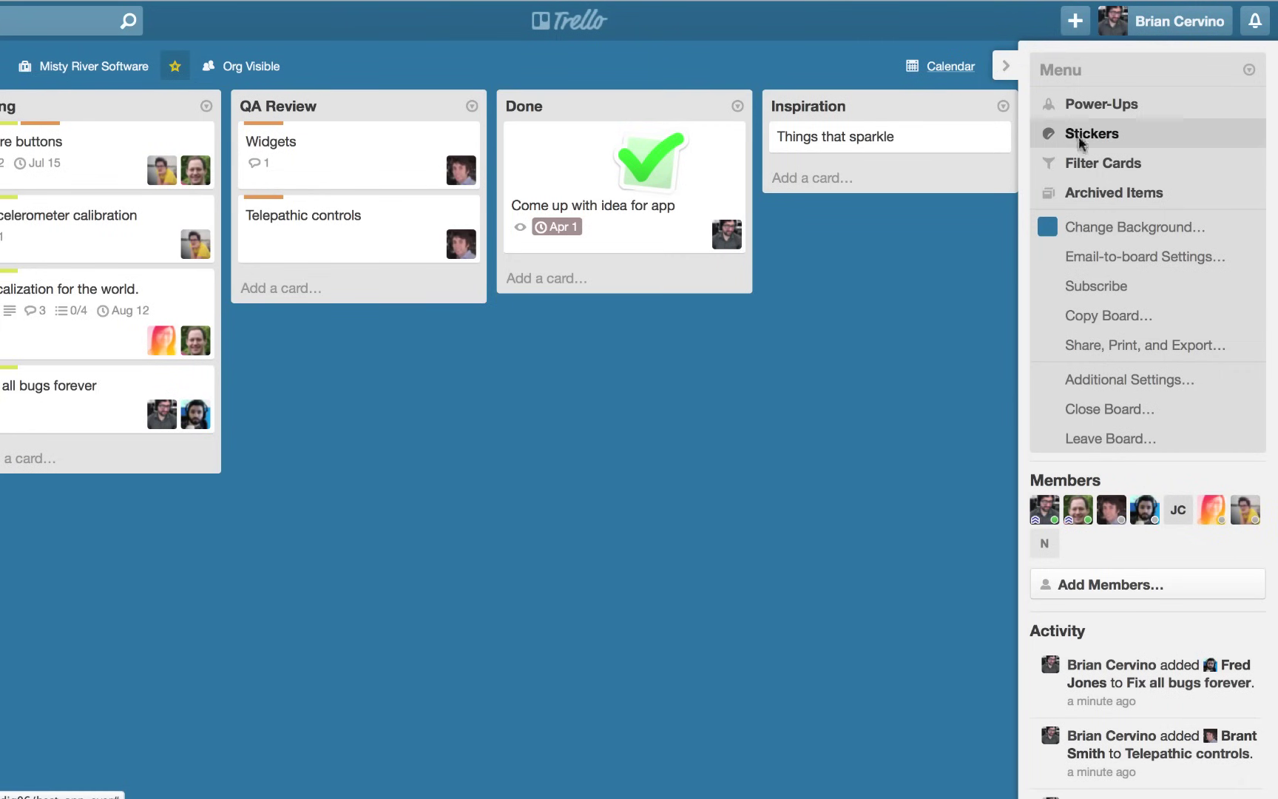
From the sticker collection, drag a green check onto Widgets and a thumbs-up onto Telepathic controls.
{"action": "left_click", "coordinate": [1080, 137]}
{"action": "left_click_drag", "start_coordinate": [888, 137], "coordinate": [385, 149]}
{"action": "left_click_drag", "start_coordinate": [1139, 228], "coordinate": [353, 311]}
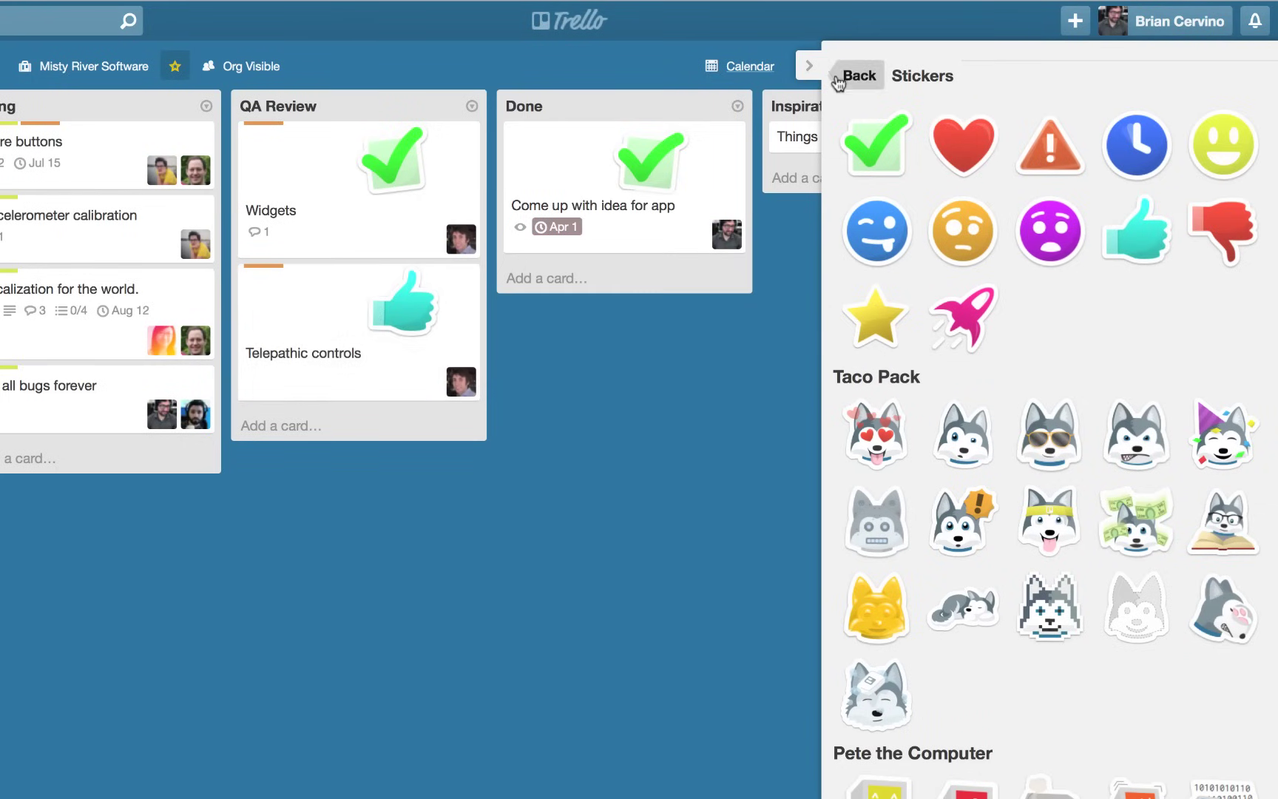
Filter cards by the Functionality label and two board members, then clear all filters.
{"action": "left_click", "coordinate": [840, 78]}
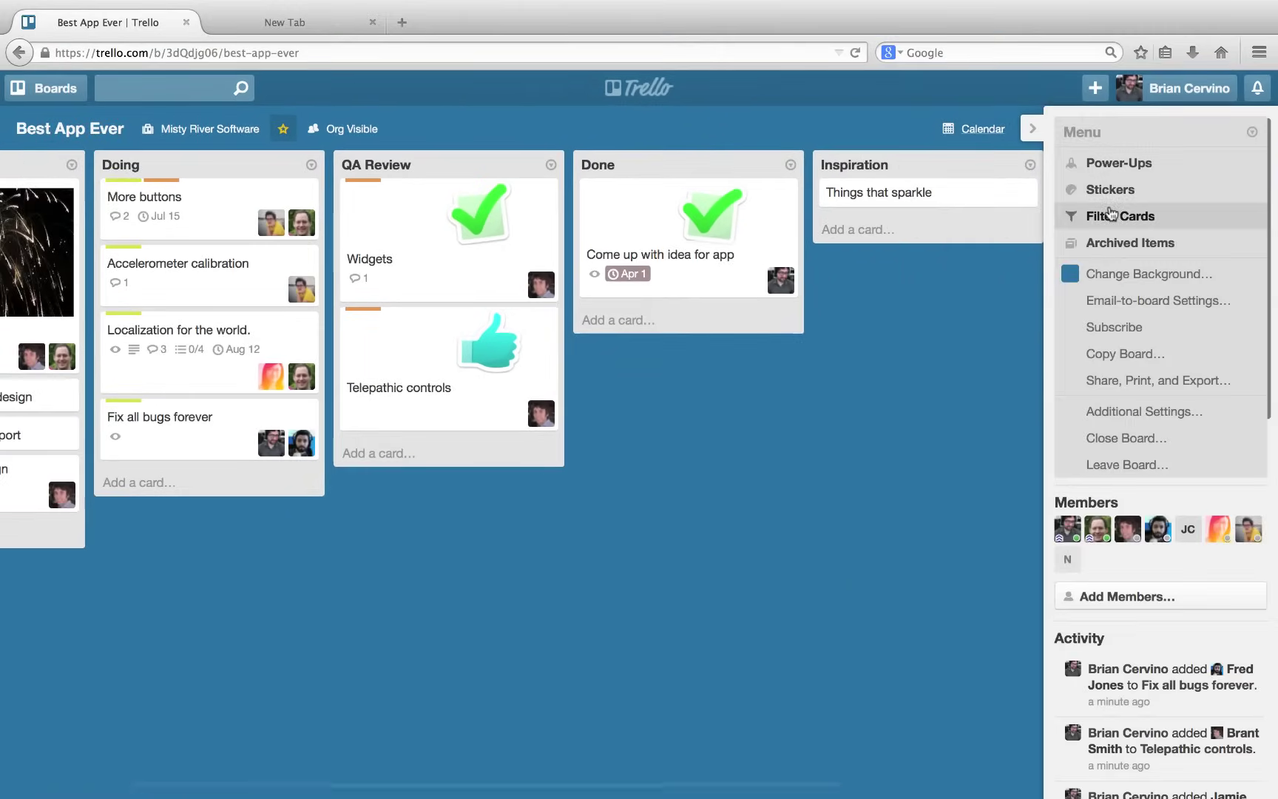
{"action": "left_click", "coordinate": [1109, 214]}
{"action": "left_click", "coordinate": [1124, 303]}
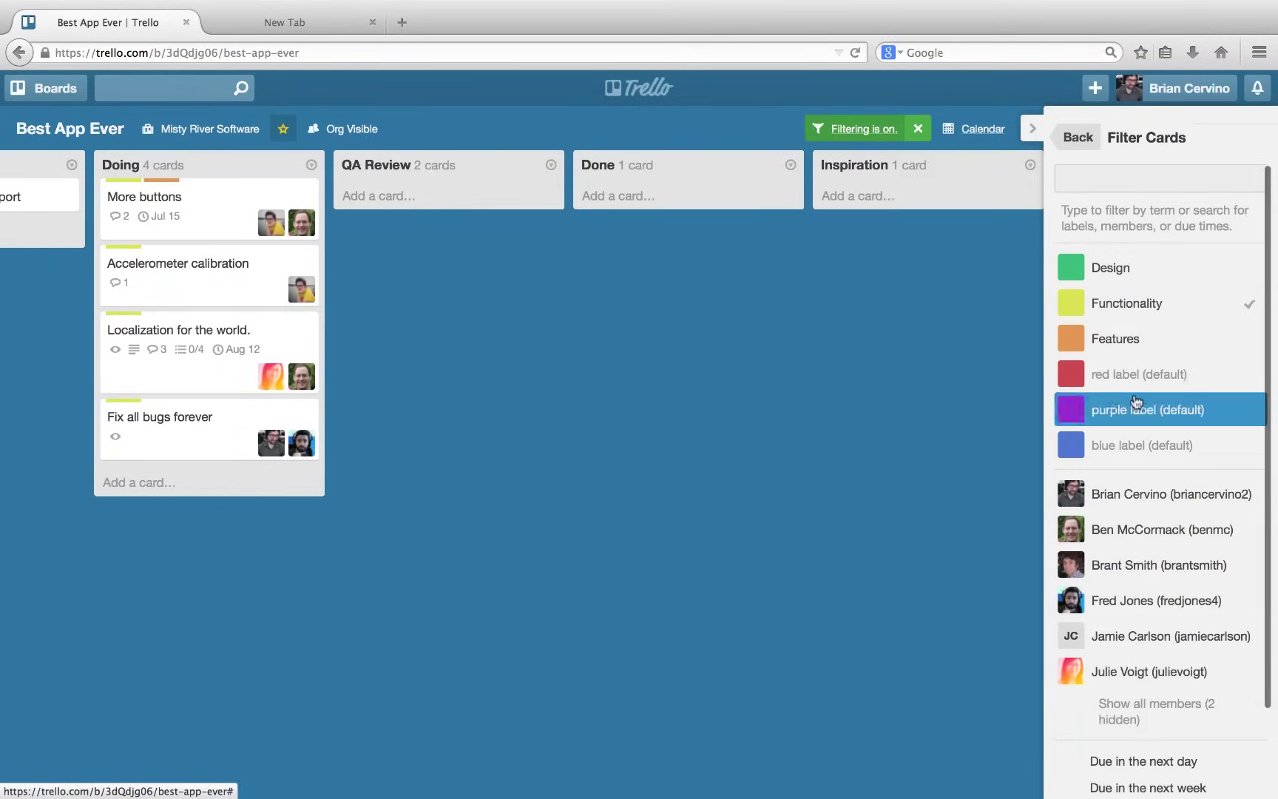
{"action": "left_click", "coordinate": [1137, 494]}
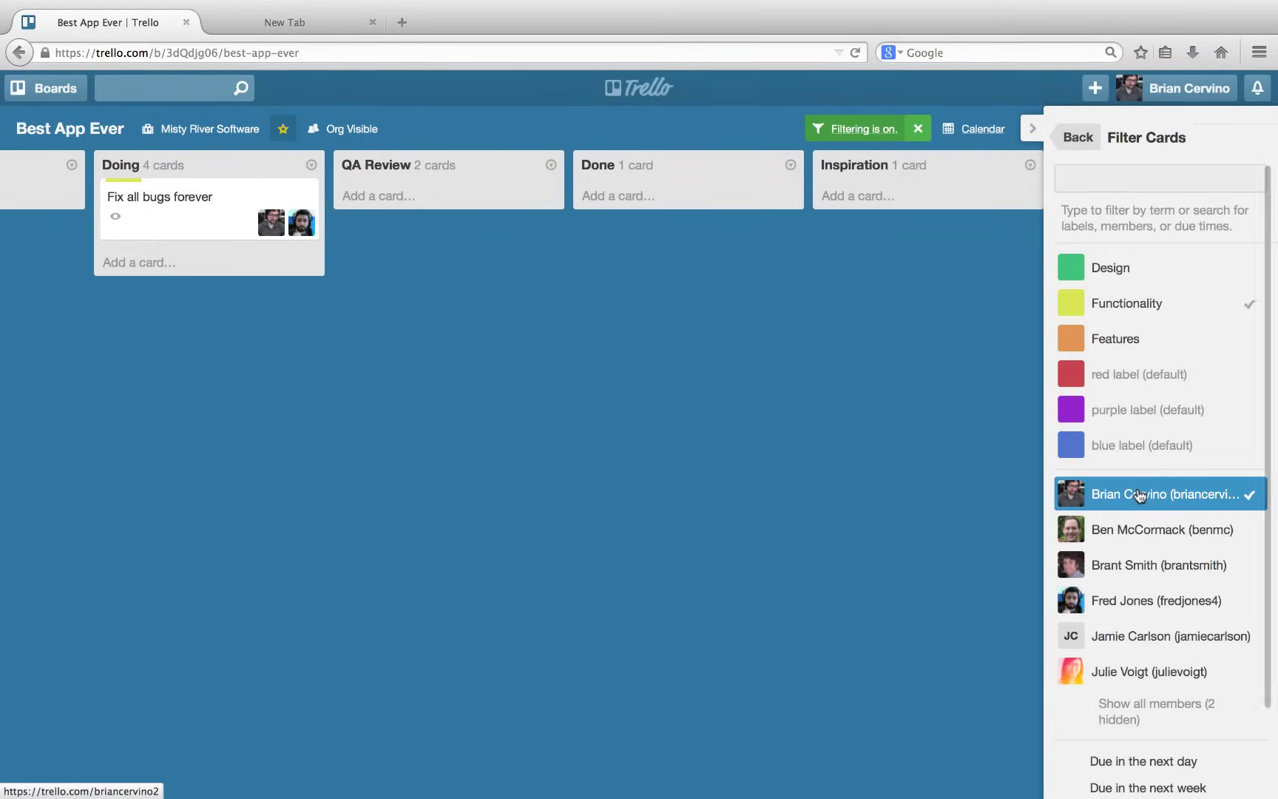
{"action": "left_click", "coordinate": [1140, 538]}
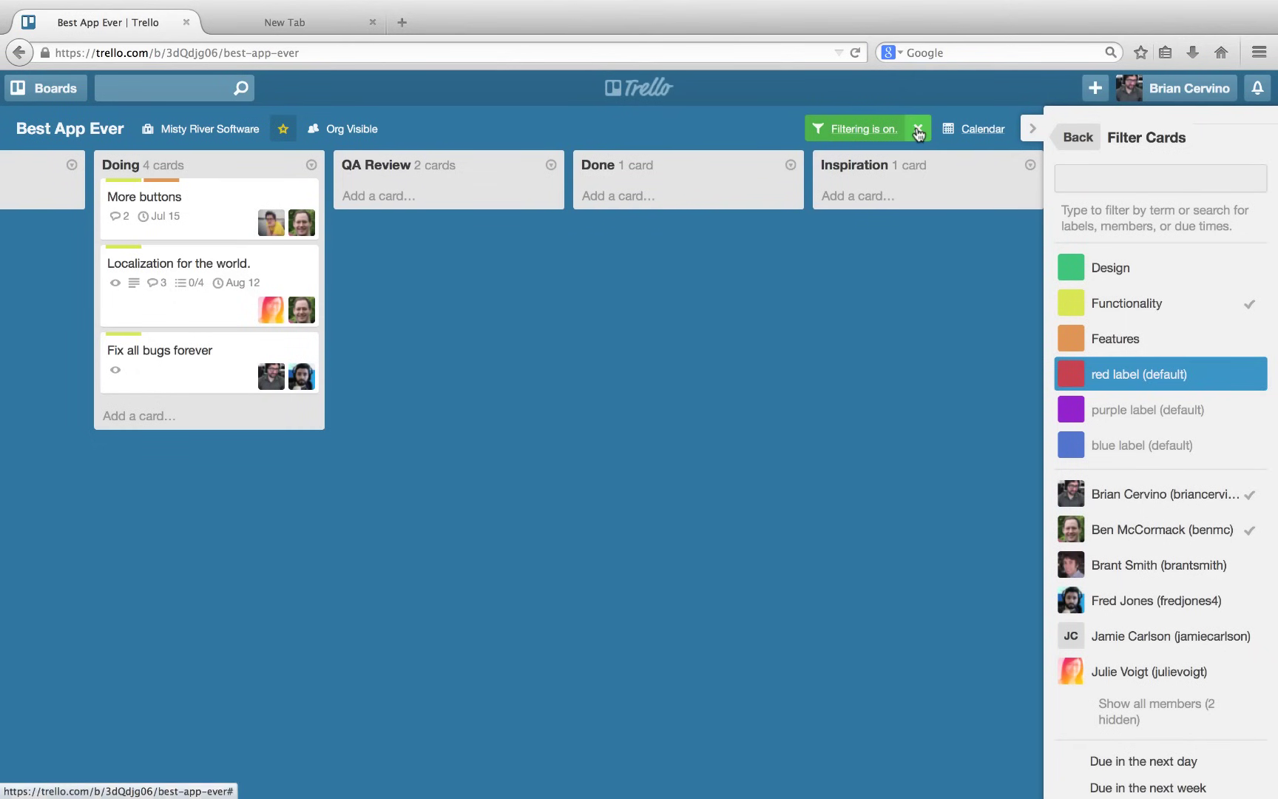
{"action": "left_click", "coordinate": [917, 128]}
{"action": "left_click", "coordinate": [1076, 141]}
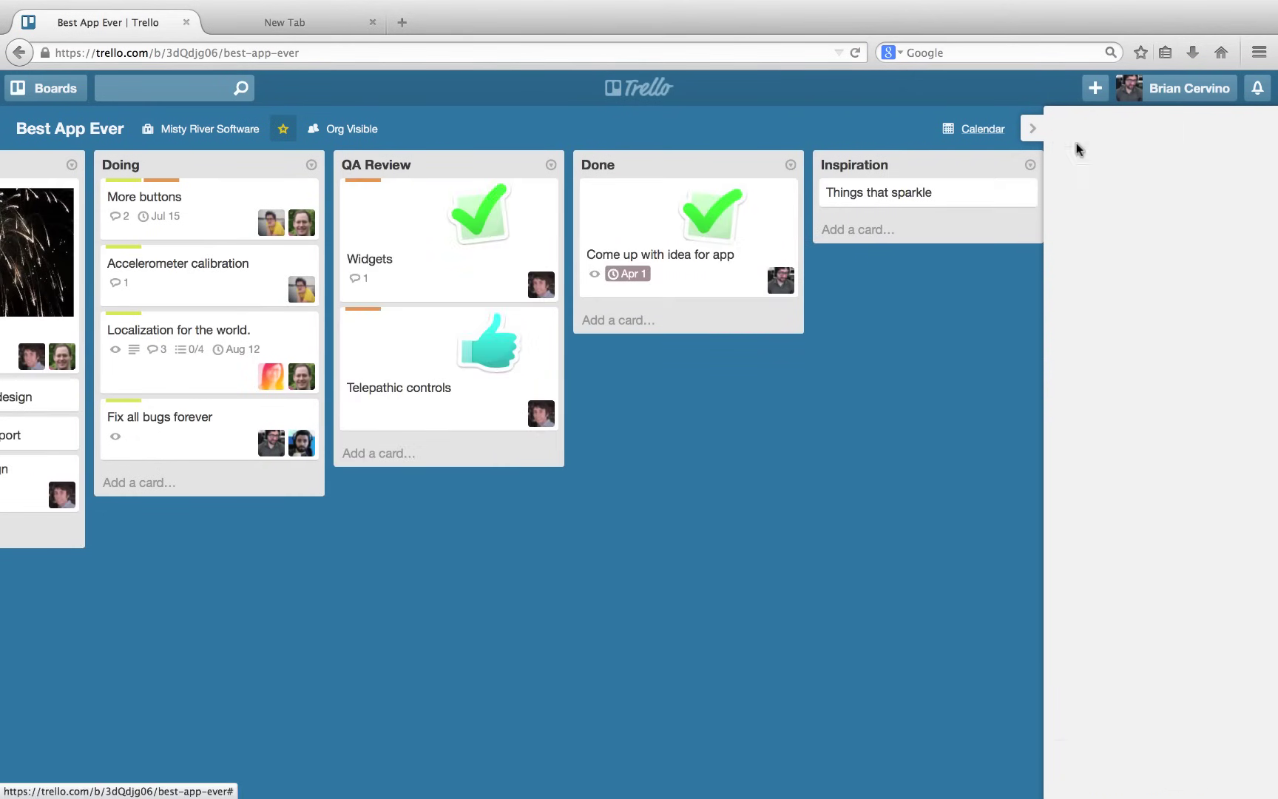
{"action": "left_click", "coordinate": [1130, 252]}
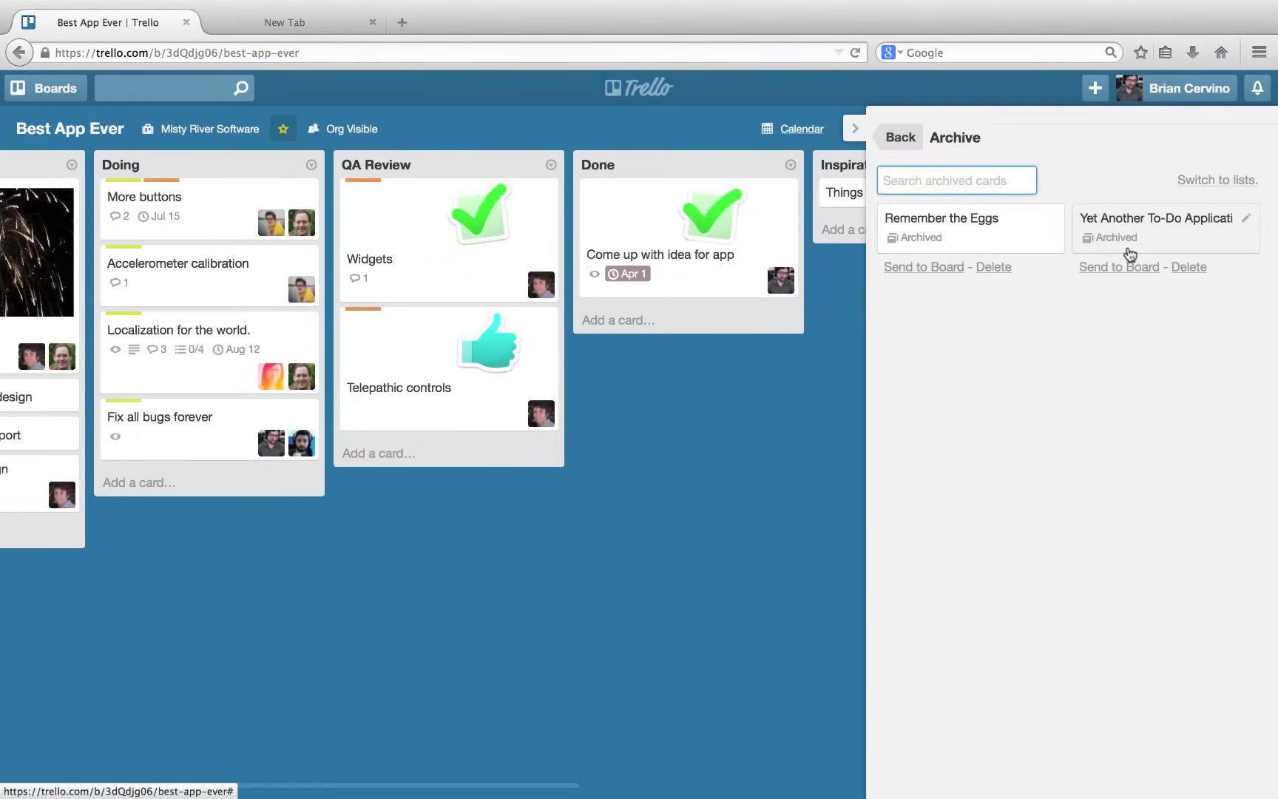
{"action": "left_click", "coordinate": [1200, 181]}
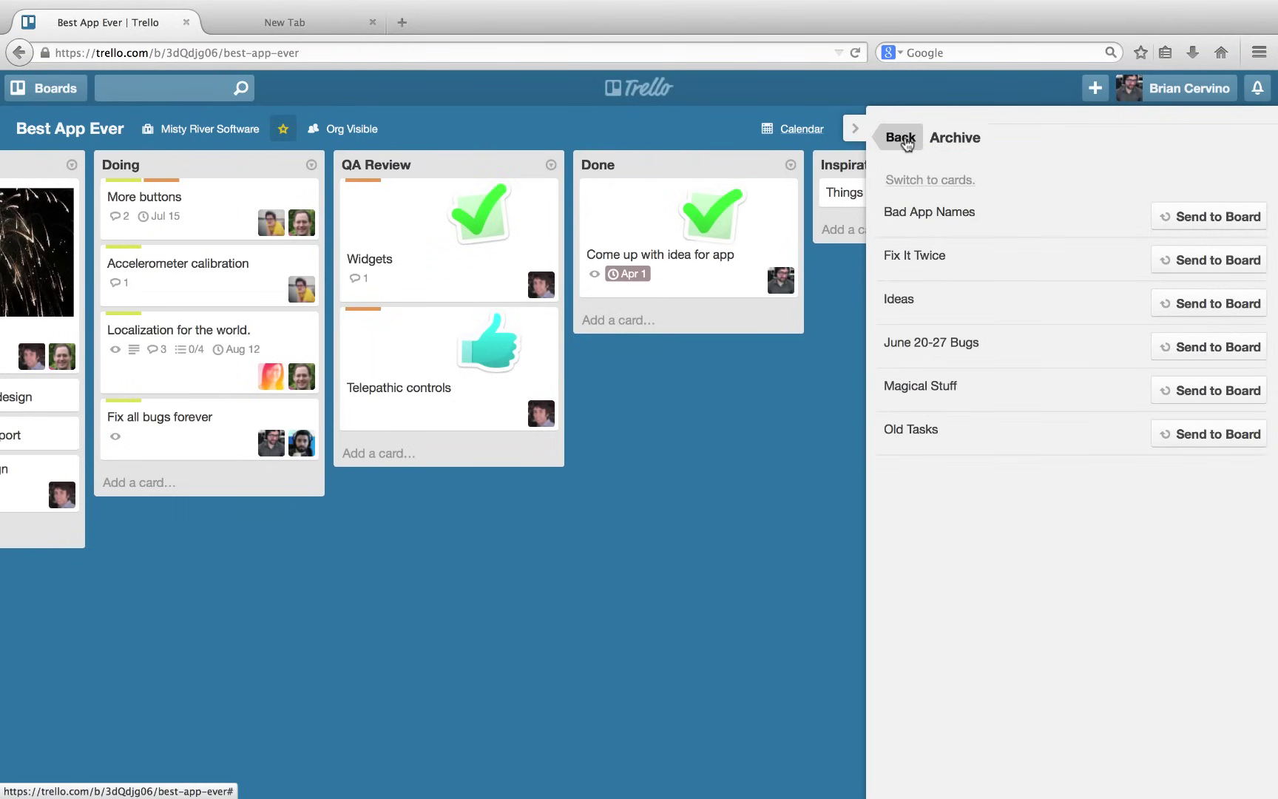
{"action": "left_click", "coordinate": [903, 139]}
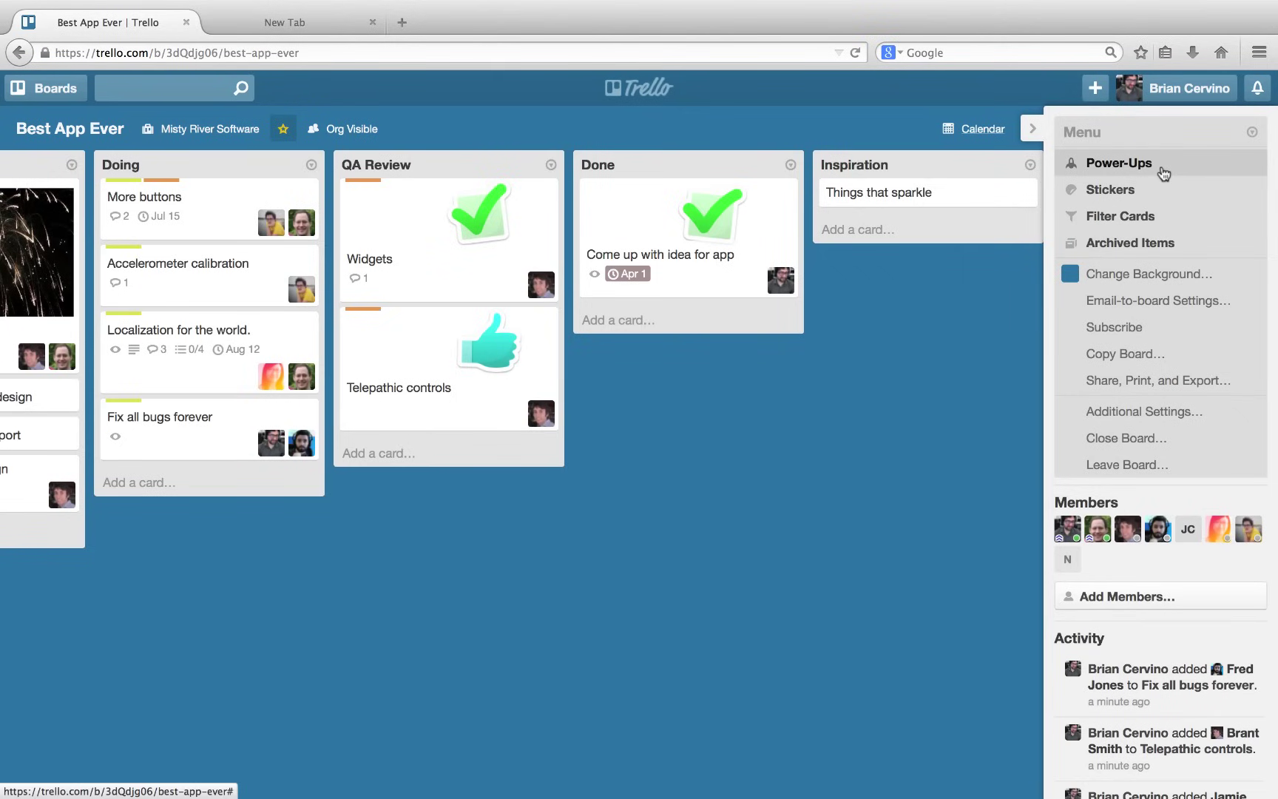
{"action": "left_click", "coordinate": [1148, 303]}
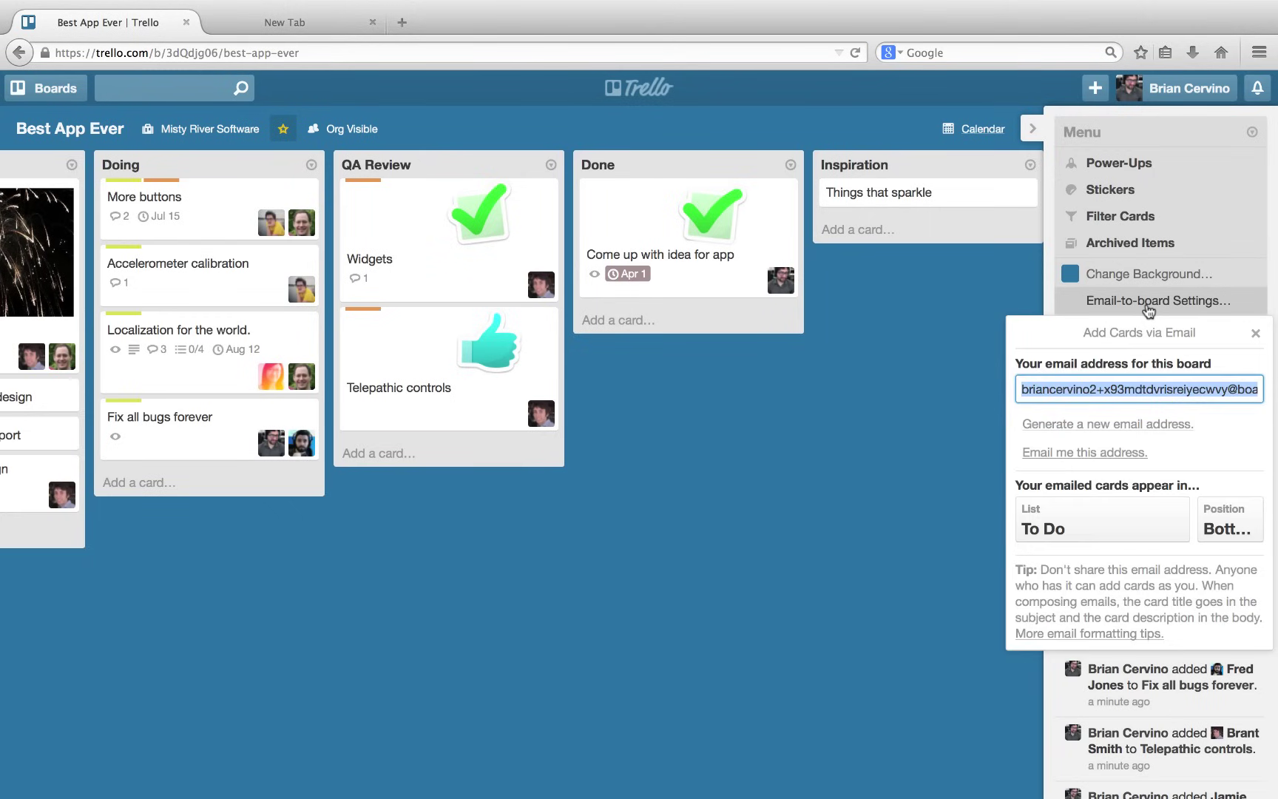
{"action": "left_click", "coordinate": [1135, 510]}
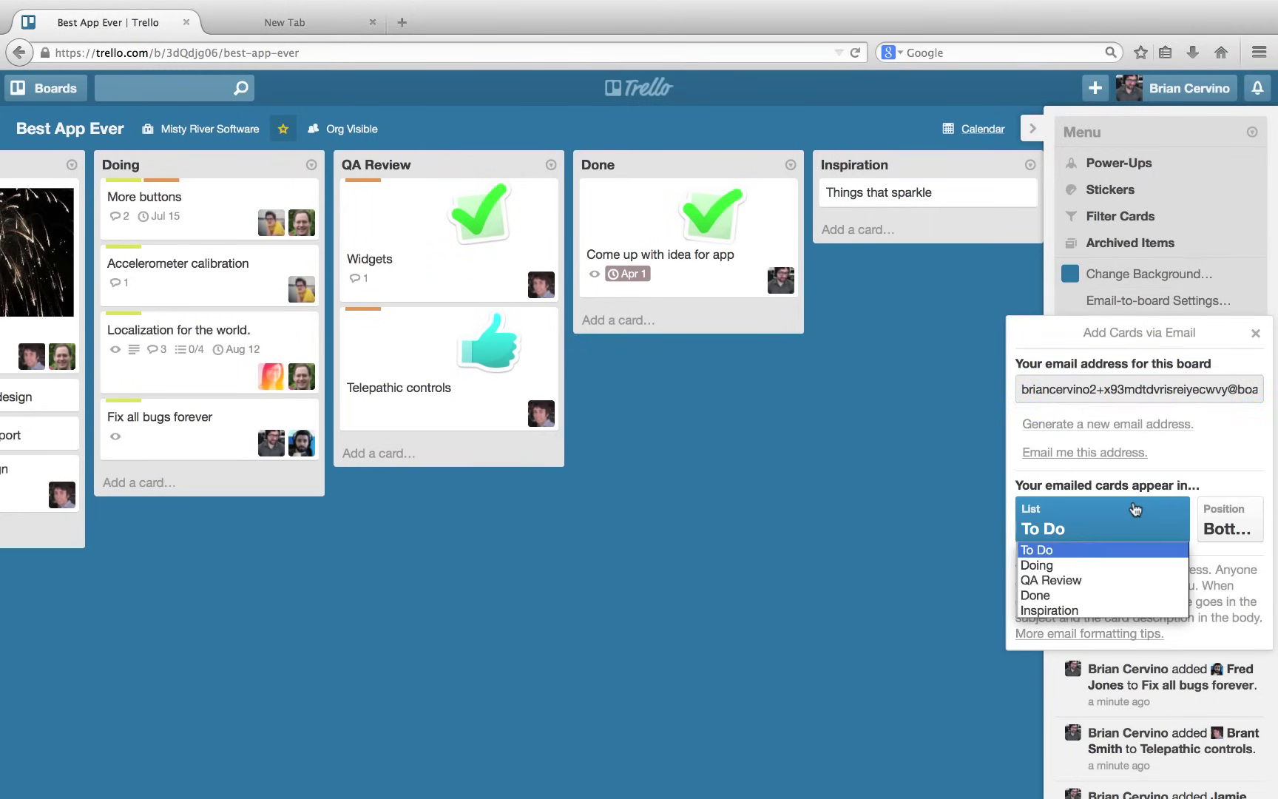
{"action": "left_click", "coordinate": [1135, 510]}
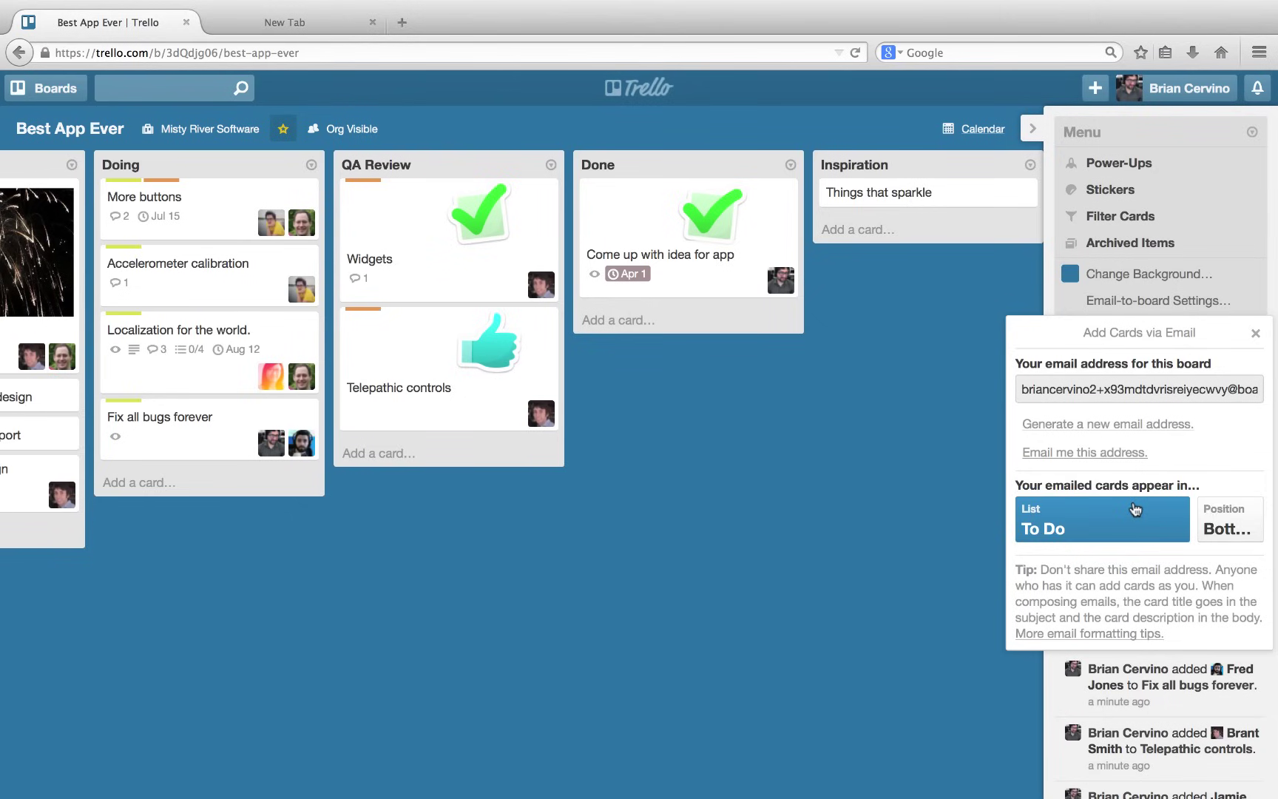
{"action": "left_click", "coordinate": [1227, 521]}
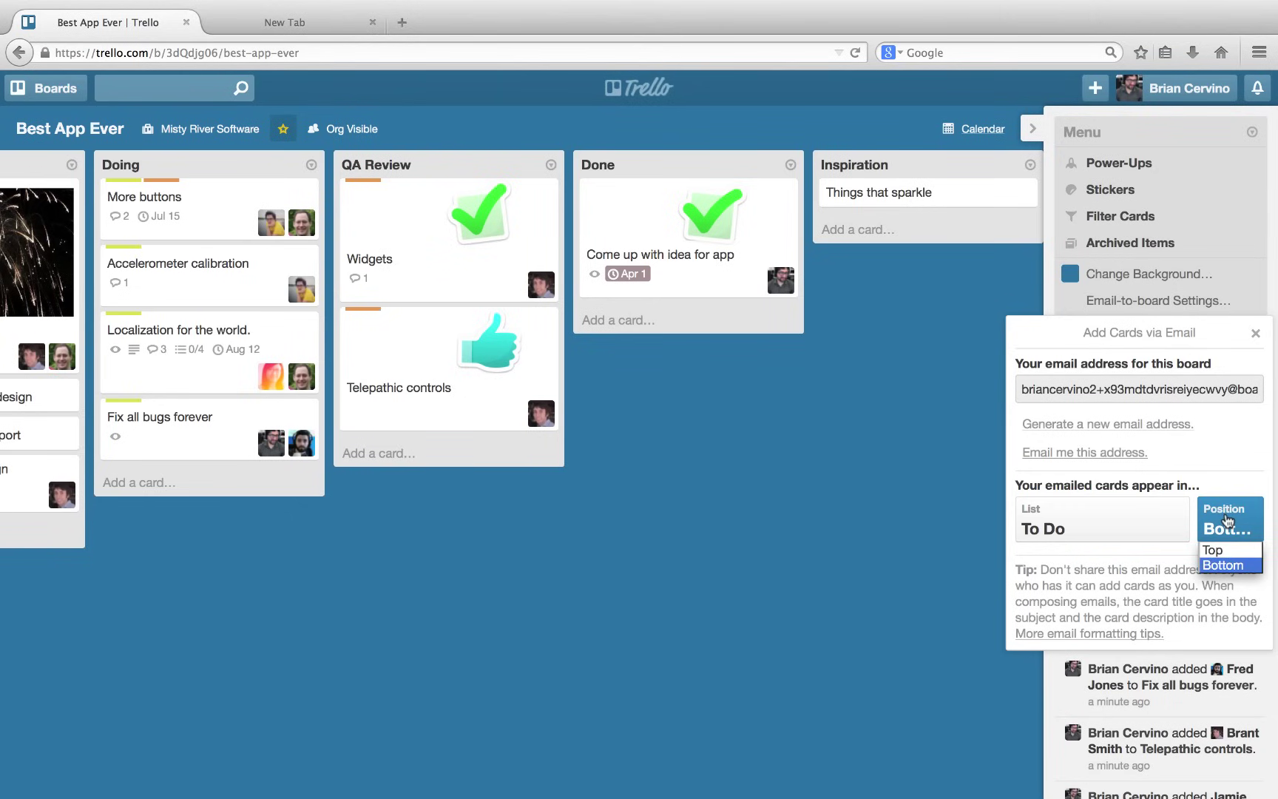
{"action": "left_click", "coordinate": [1228, 520]}
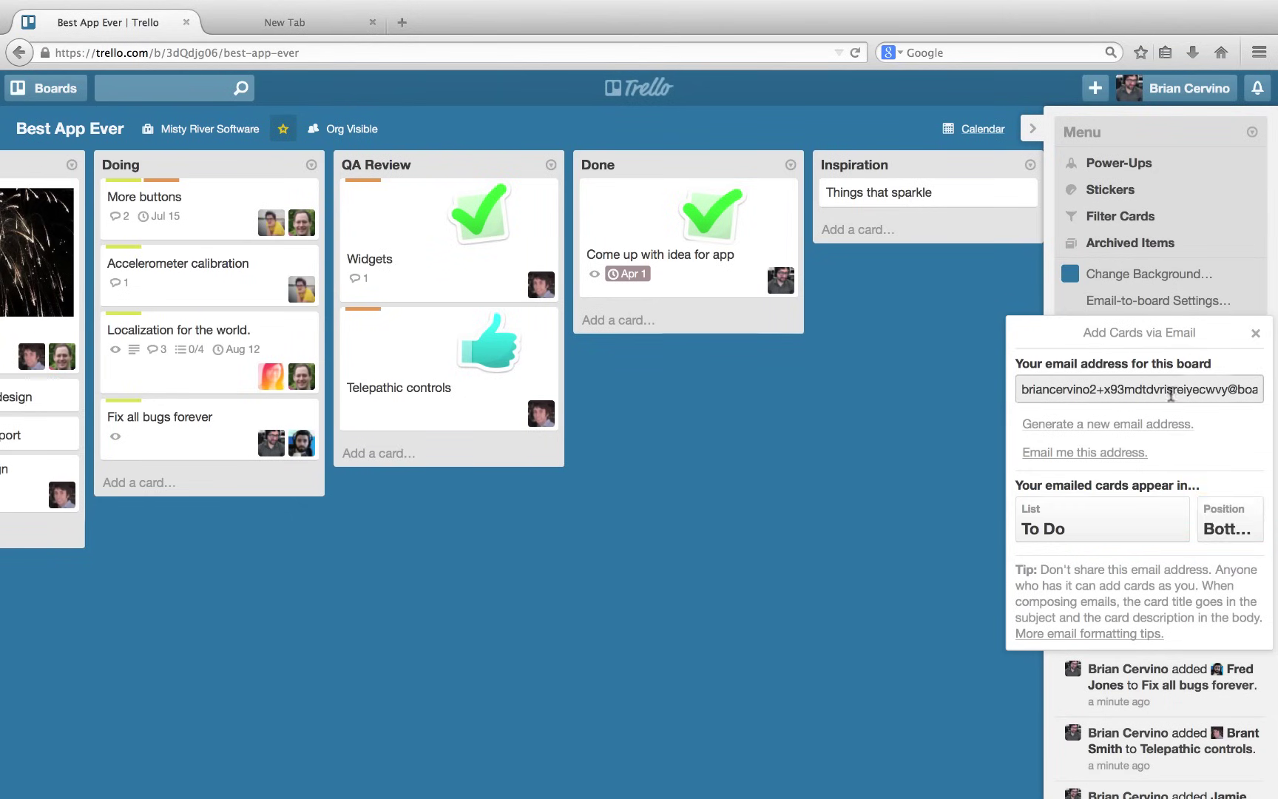
{"action": "left_click", "coordinate": [1248, 337]}
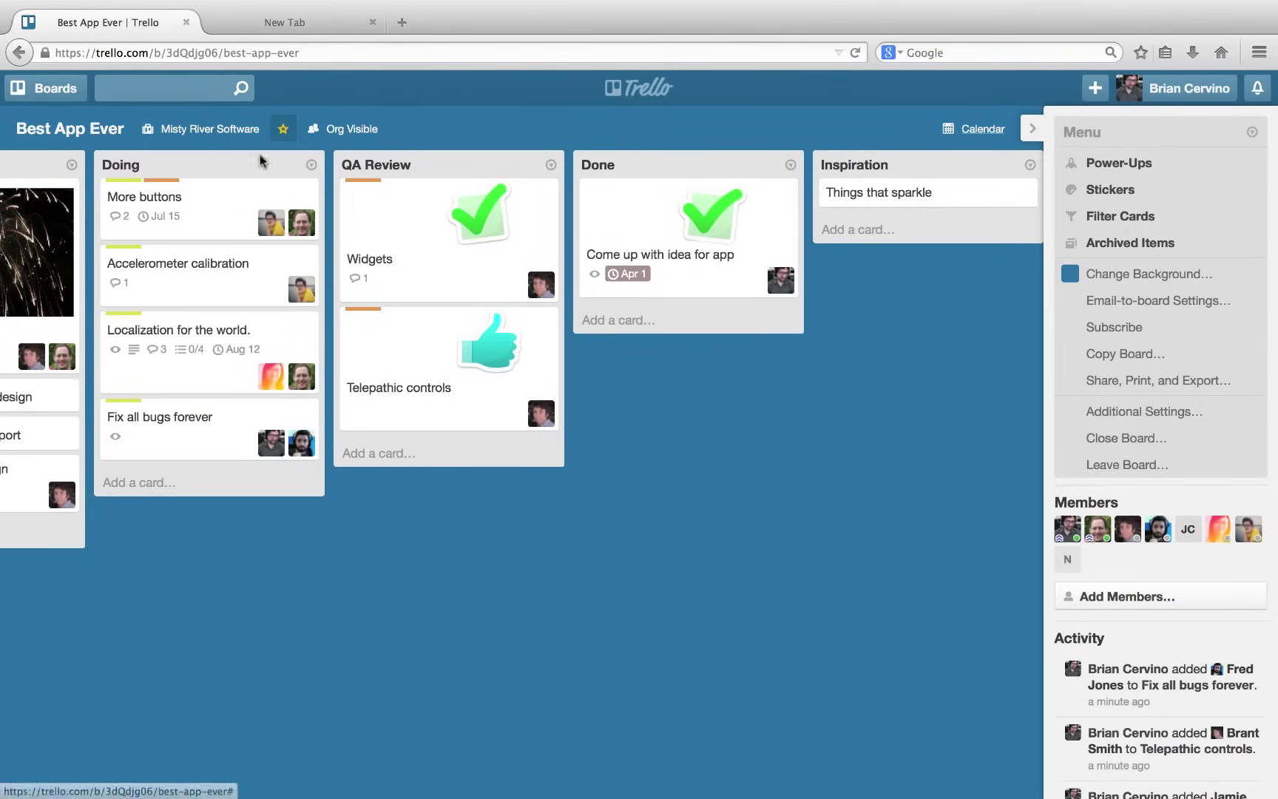
Go to the Misty River Software organization page from the board header's organization options.
{"action": "left_click", "coordinate": [219, 131]}
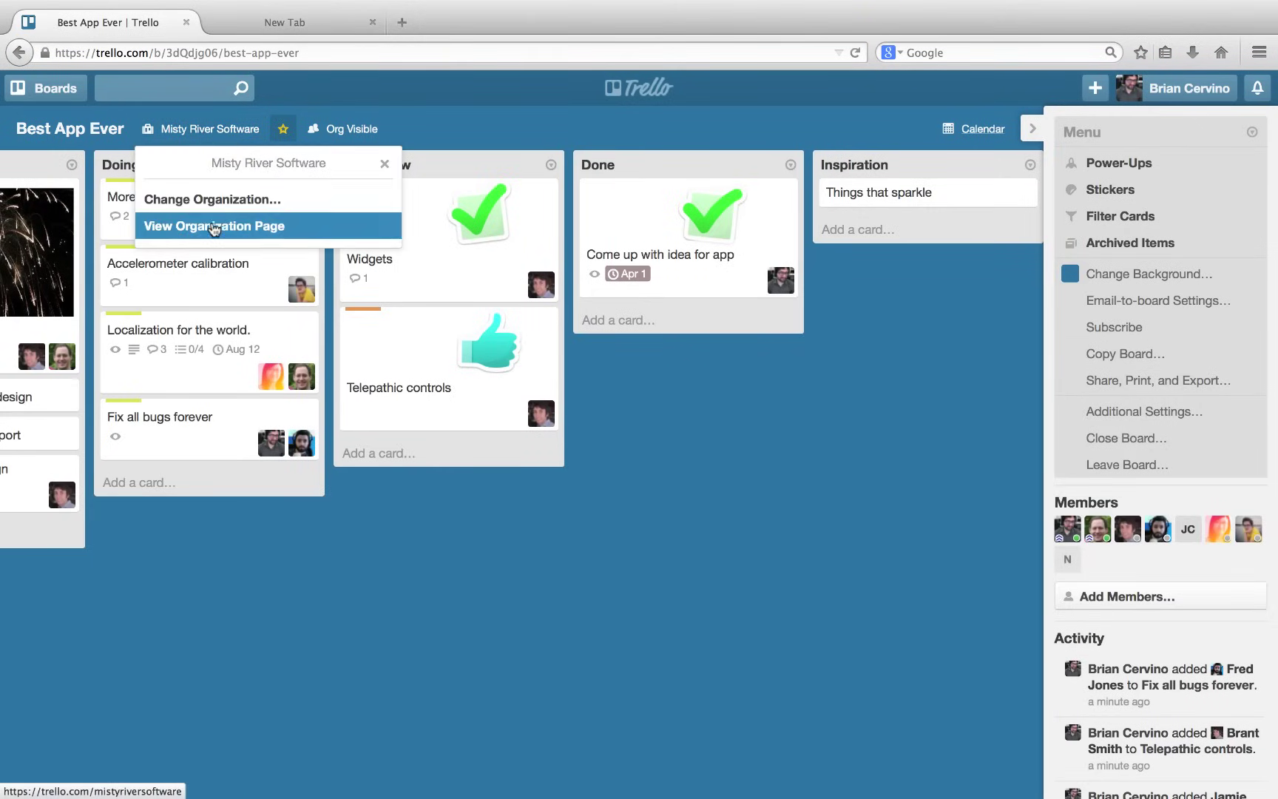
{"action": "left_click", "coordinate": [214, 224]}
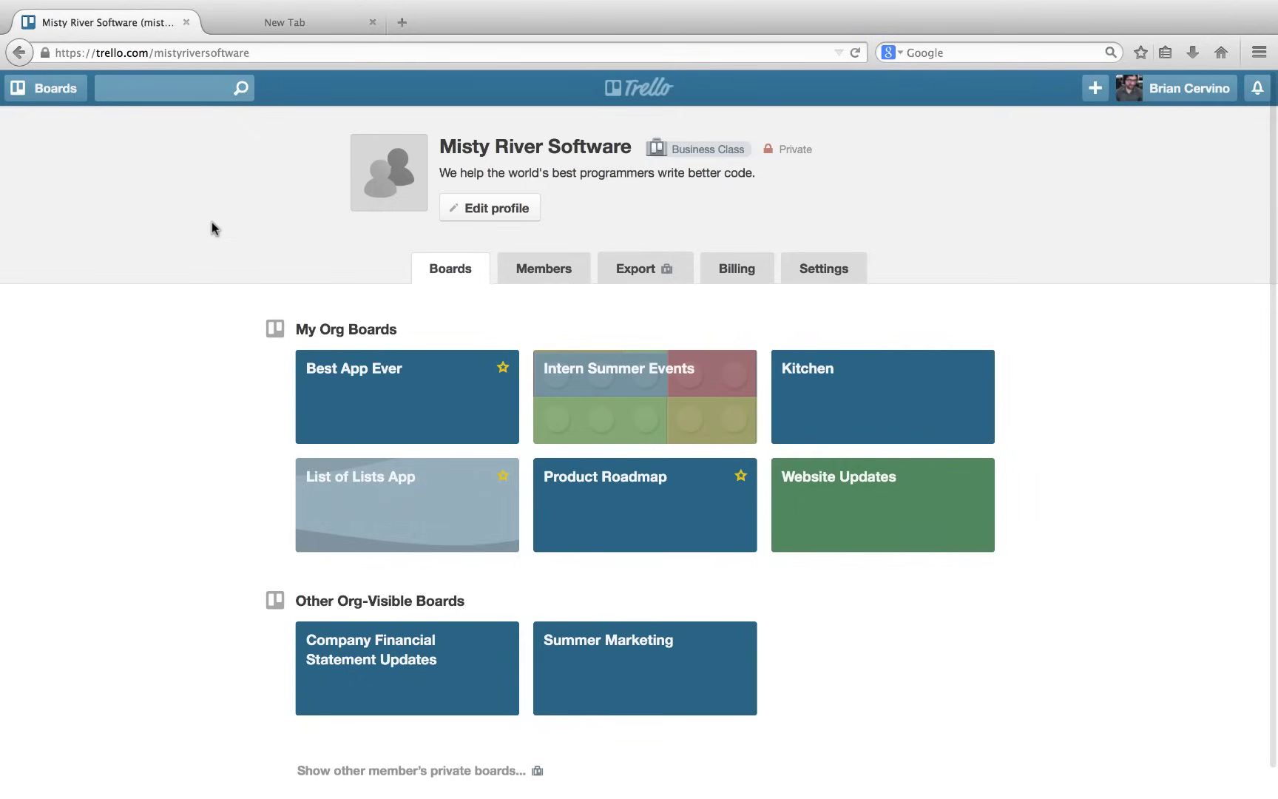